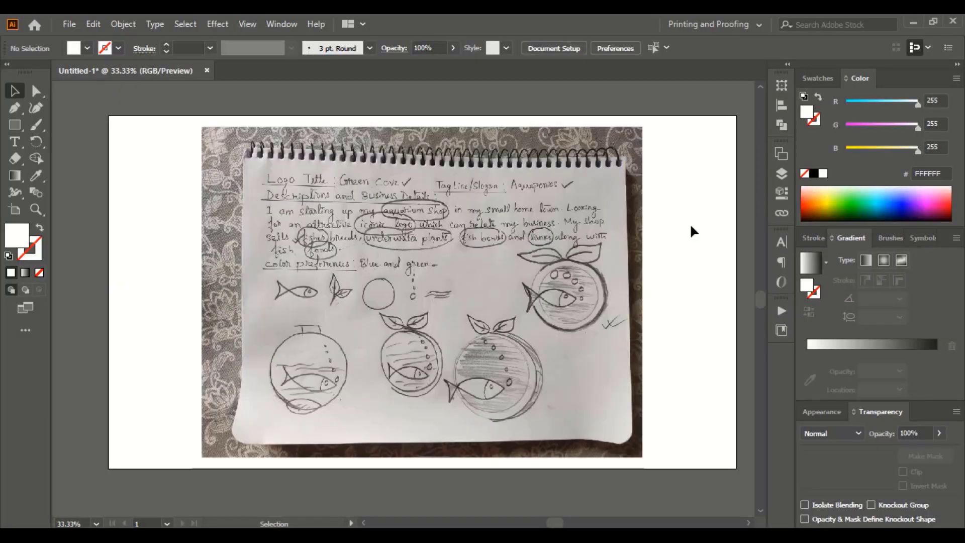
Lock the placed photo of the logo sketches in position
click(379, 230)
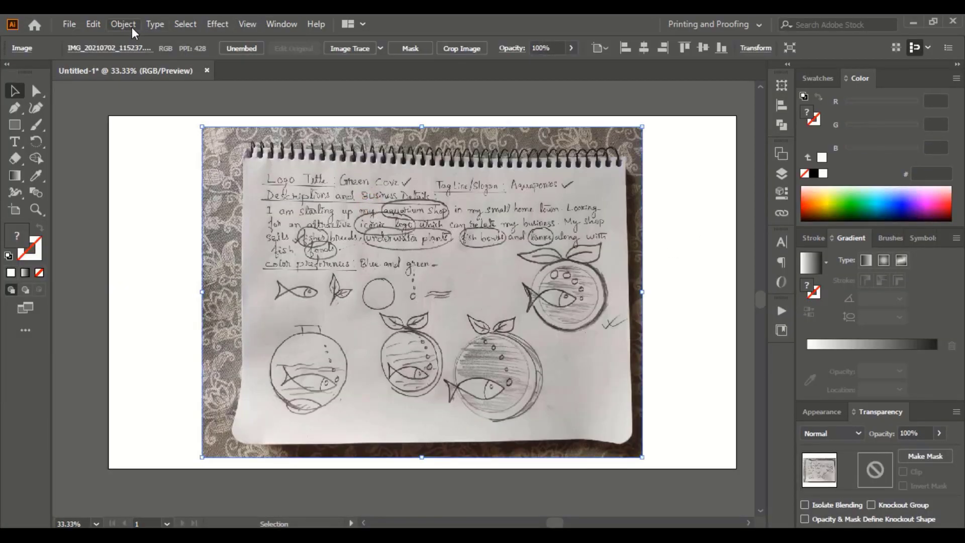
click(132, 26)
mouse_move(234, 119)
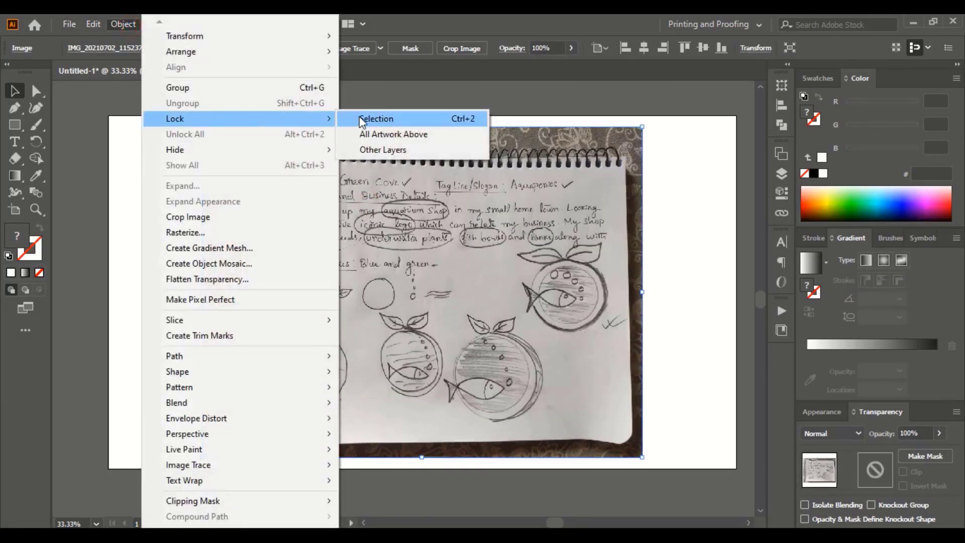
click(376, 119)
Trace the outer bowl of the ticked fish sketch with a circle that has no fill and a 3 pt black stroke
click(36, 209)
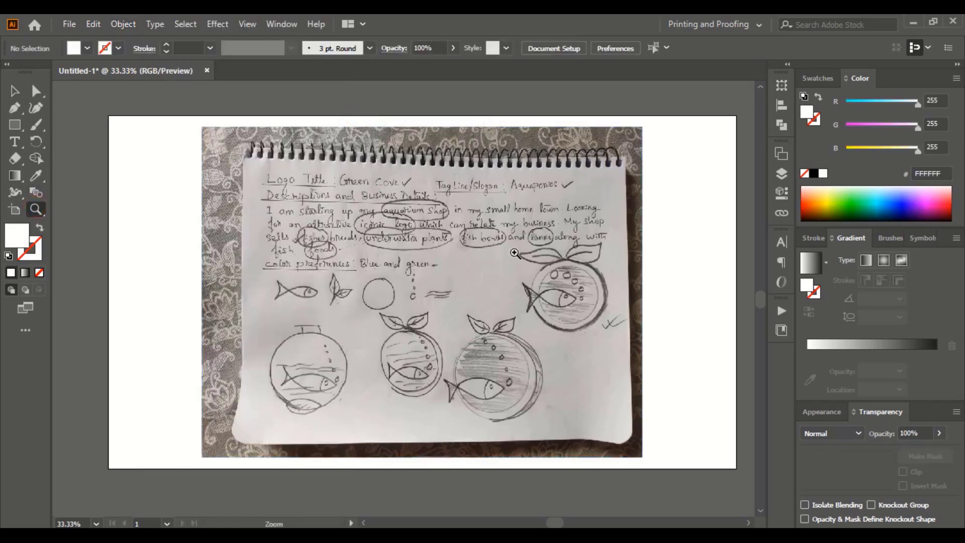
drag(515, 237, 626, 350)
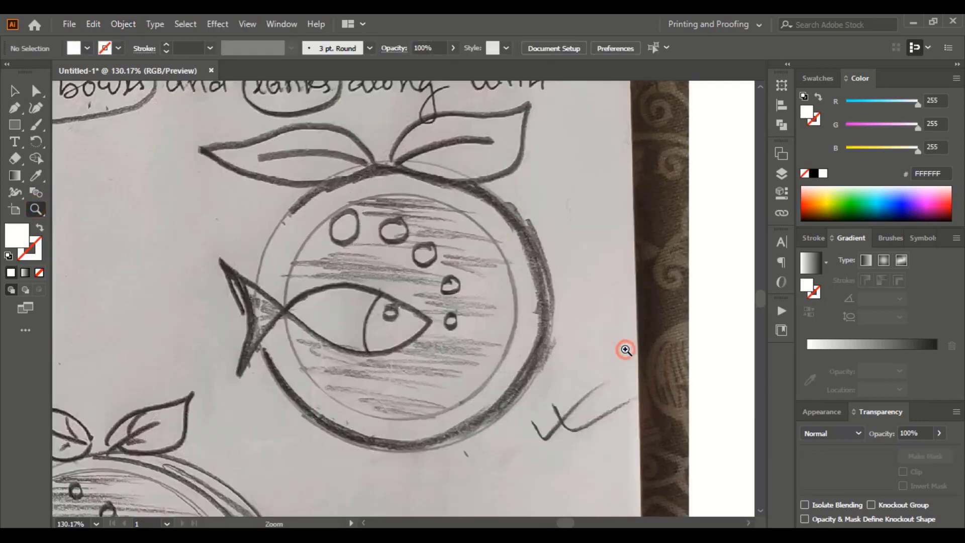
scroll(439, 283, up, 1)
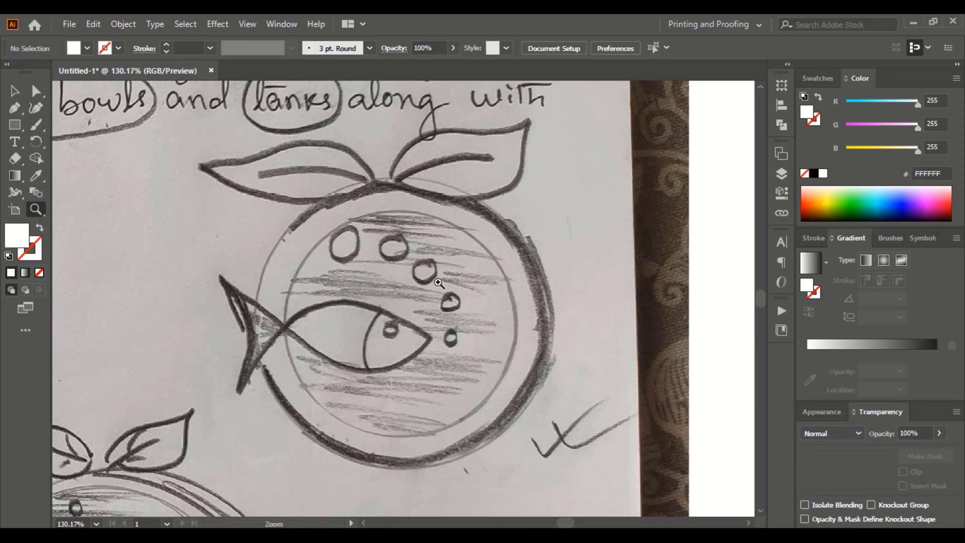
click(13, 92)
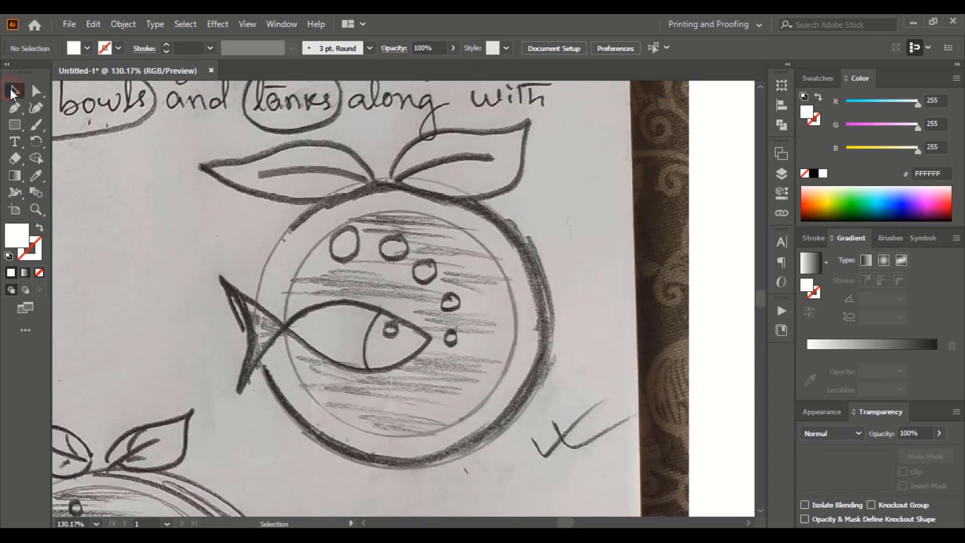
drag(16, 127, 84, 142)
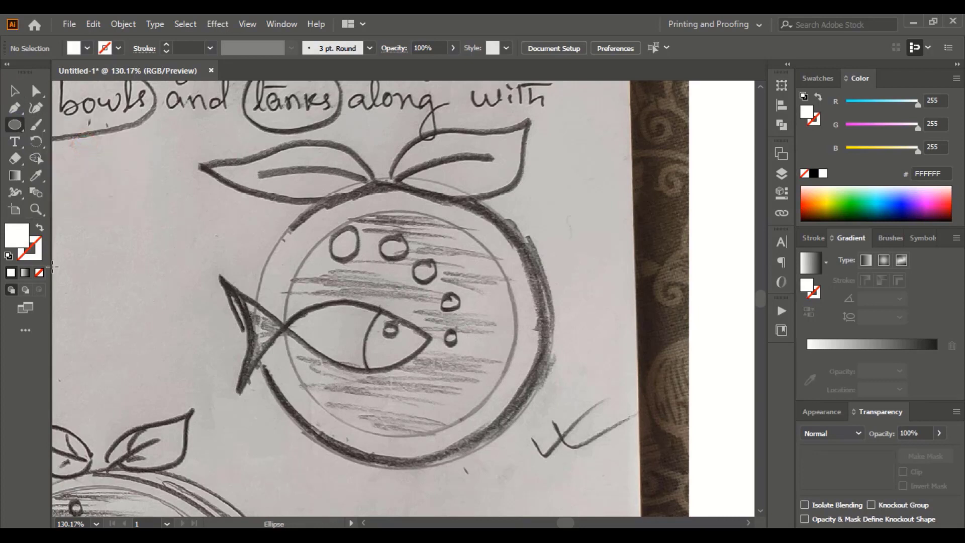
click(39, 274)
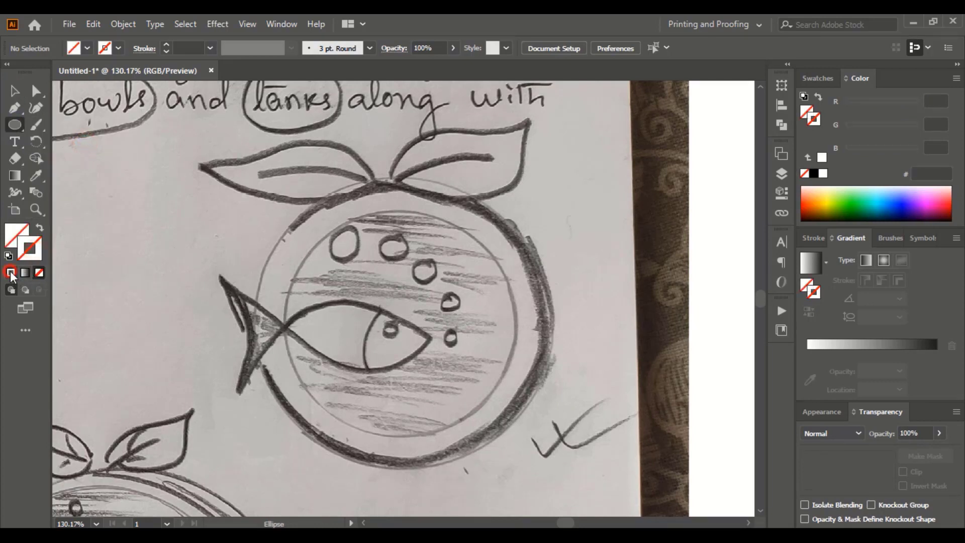
click(11, 273)
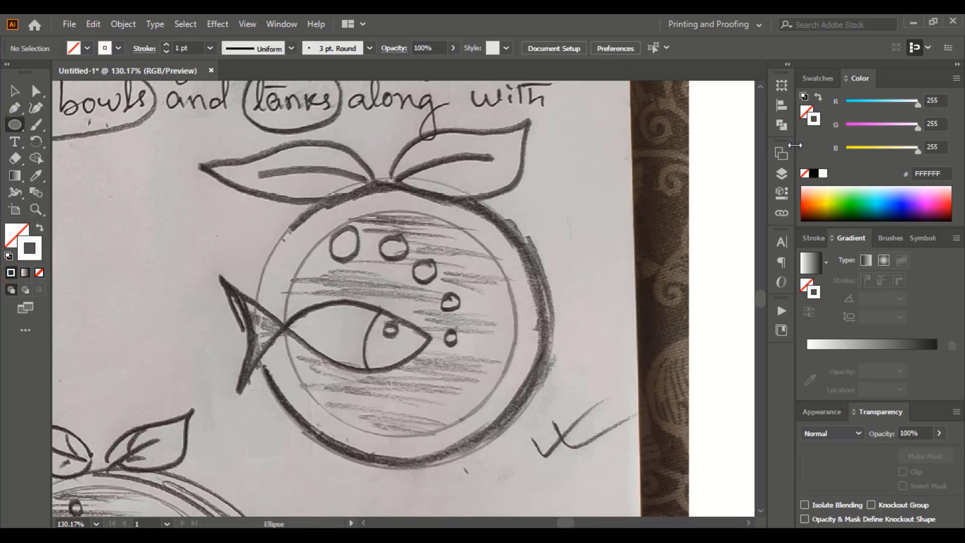
click(814, 174)
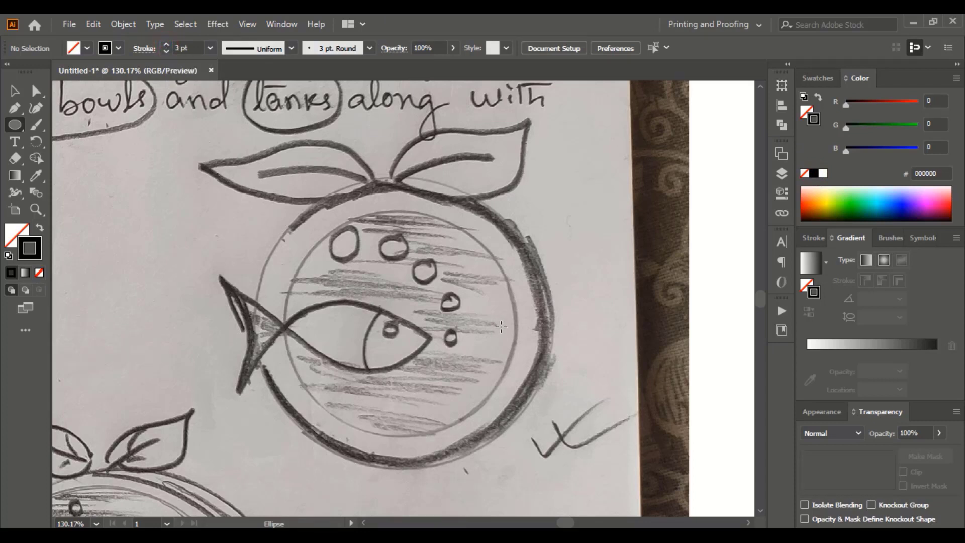
drag(404, 319, 541, 461)
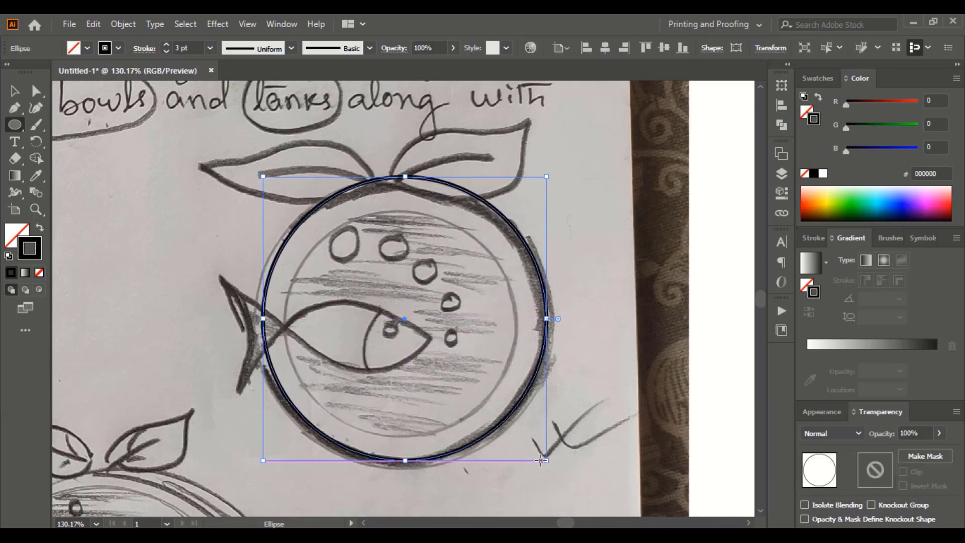
Move the circle slightly down to line up with the sketched bowl outline
click(13, 93)
click(622, 243)
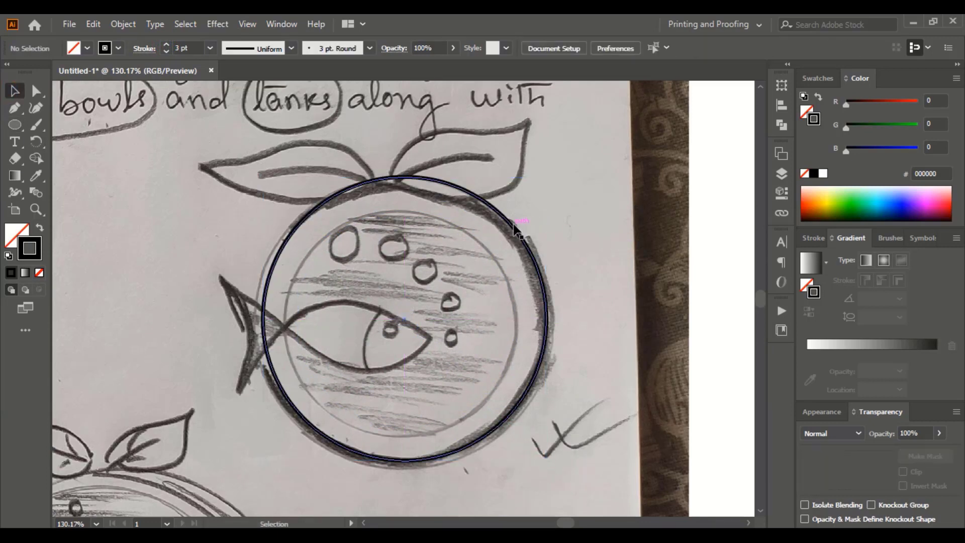
drag(513, 226, 512, 235)
click(612, 283)
click(612, 284)
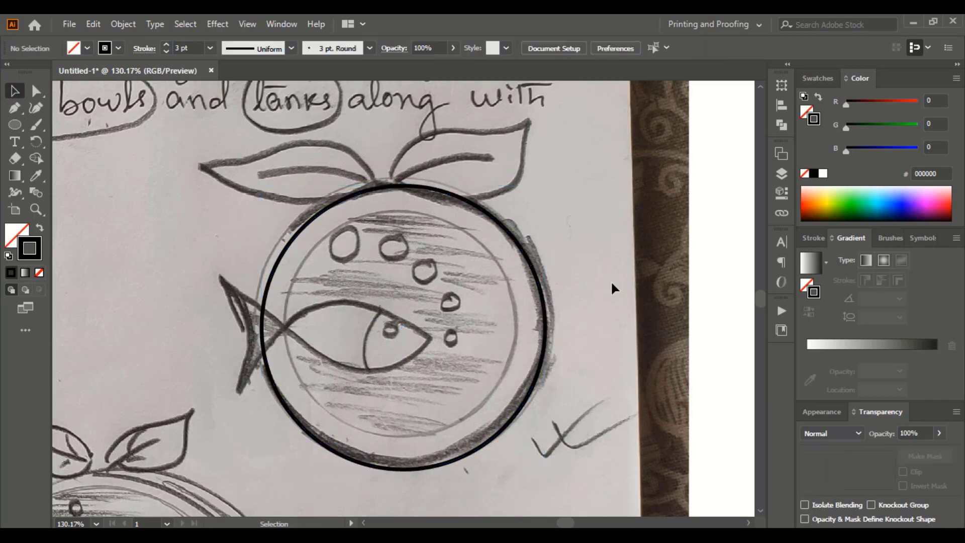
Duplicate the circle in place, shrink the copy, and shift it to the outer circle's left side as the inner bowl
click(496, 227)
click(95, 24)
click(107, 91)
click(95, 24)
click(150, 155)
drag(546, 185, 517, 206)
drag(299, 334, 262, 327)
click(593, 261)
Cut the outer circle with the Scissors tool at its upper-left and lower-left points
click(531, 266)
right_click(15, 159)
click(49, 176)
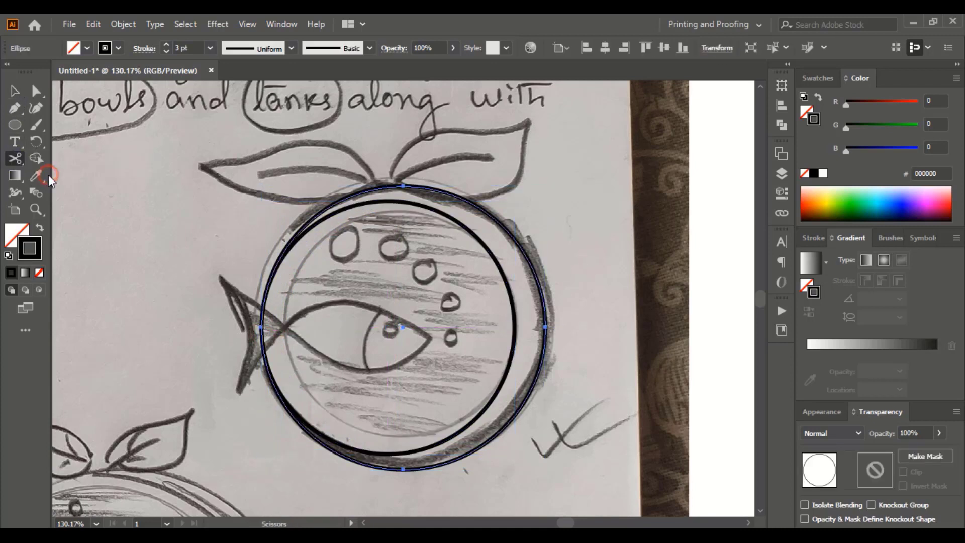
click(290, 239)
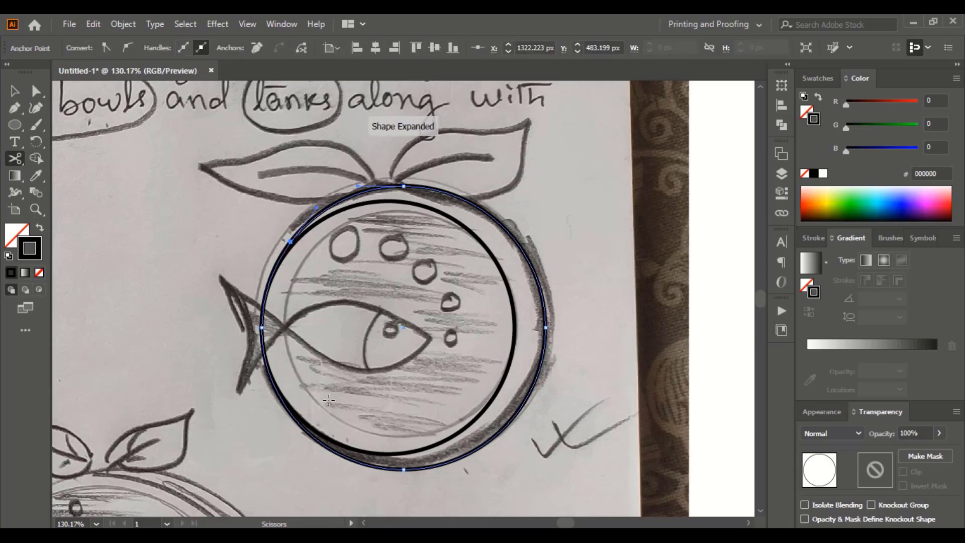
click(297, 421)
key(ctrl+shift+a)
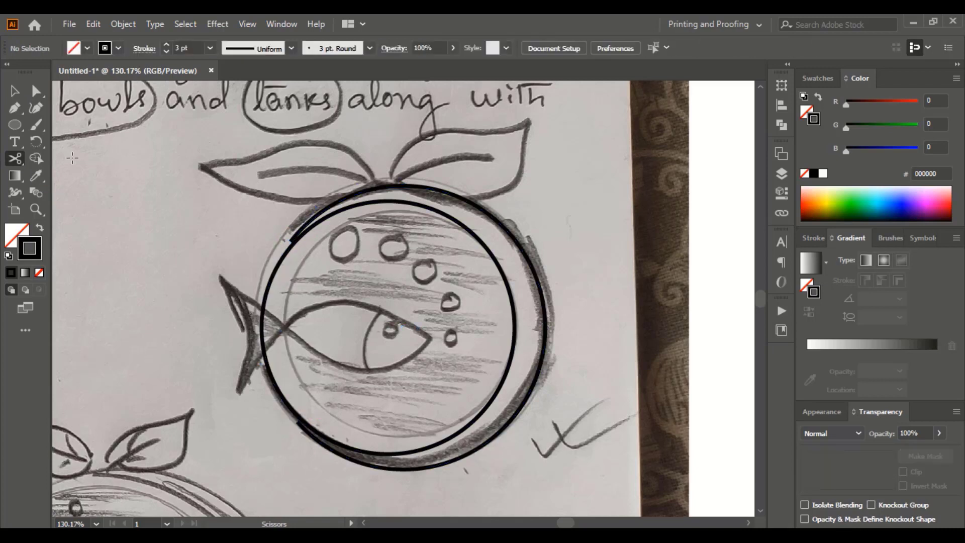
Give the large right arc a 19 pt stroke and a width profile that tapers at both ends
click(14, 92)
click(533, 273)
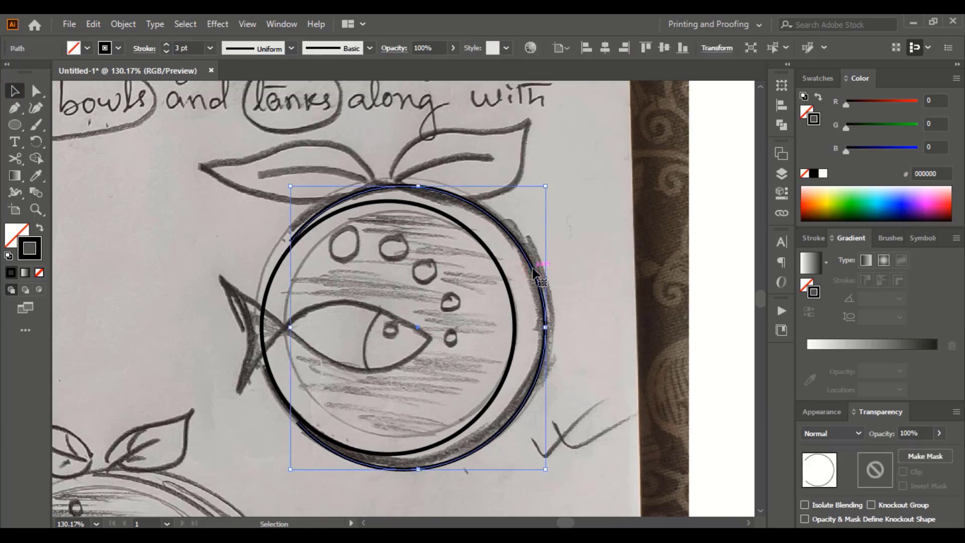
click(168, 43)
click(168, 43)
click(168, 43)
click(292, 49)
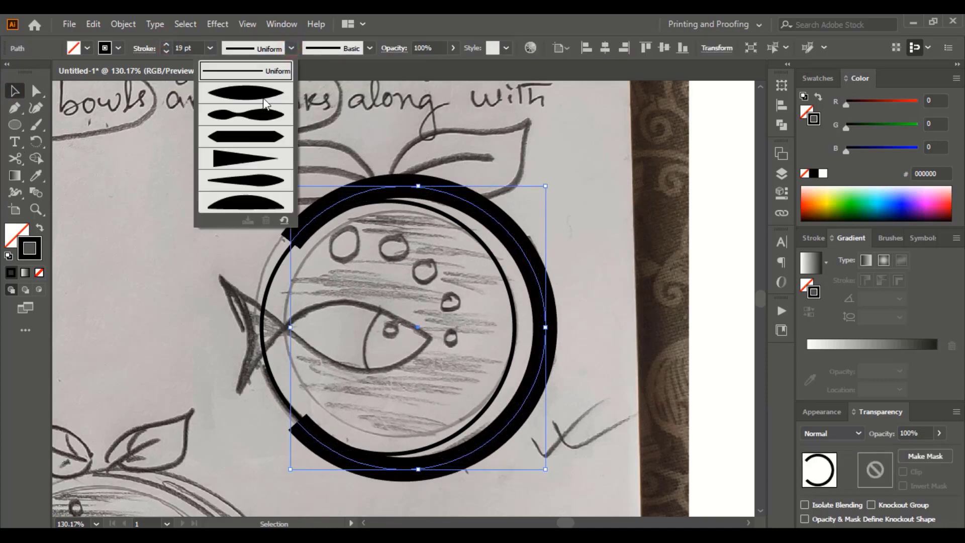
click(262, 100)
click(622, 313)
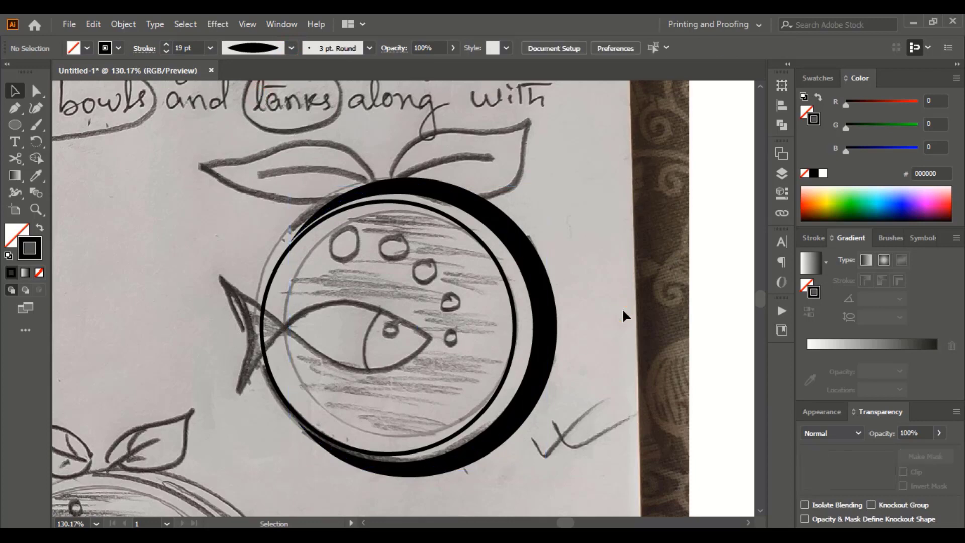
Draw the right leaf above the bowl with the Pen tool, including its midrib slit, and adjust its points into smooth curves
scroll(623, 313, up, 2)
click(14, 109)
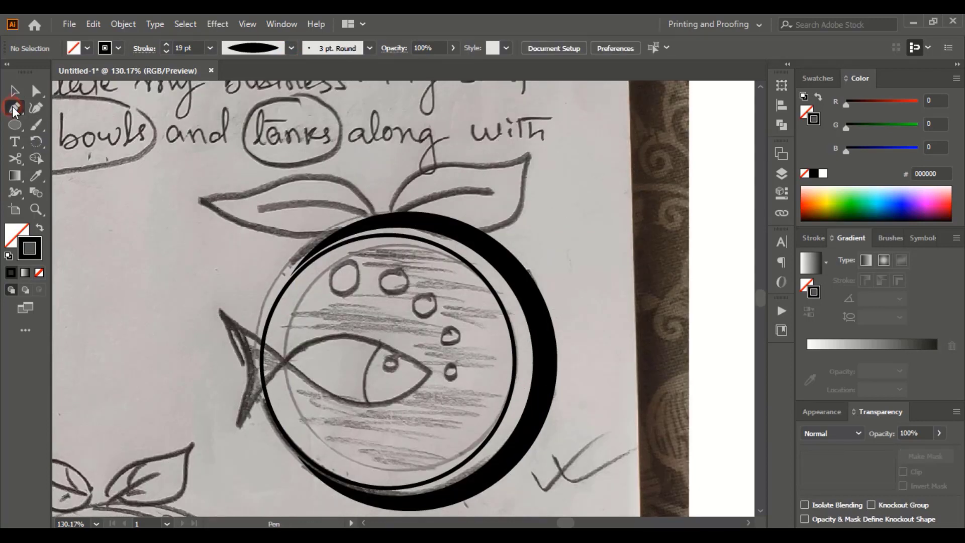
click(393, 202)
drag(525, 191, 596, 151)
scroll(593, 197, up, 3)
drag(591, 194, 626, 183)
drag(382, 239, 326, 374)
click(382, 239)
drag(441, 251, 394, 254)
drag(331, 301, 311, 309)
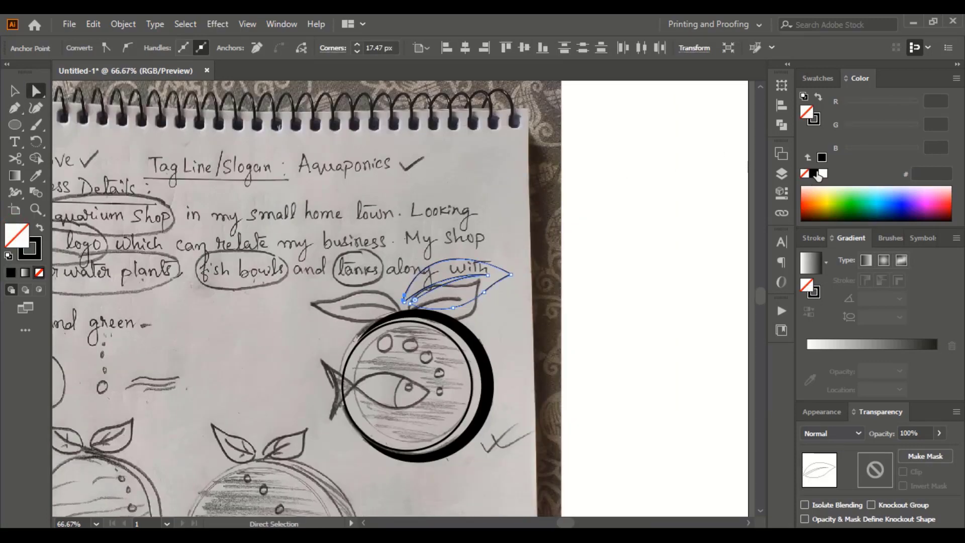
Fill the right leaf with black
click(815, 174)
click(589, 279)
key(v)
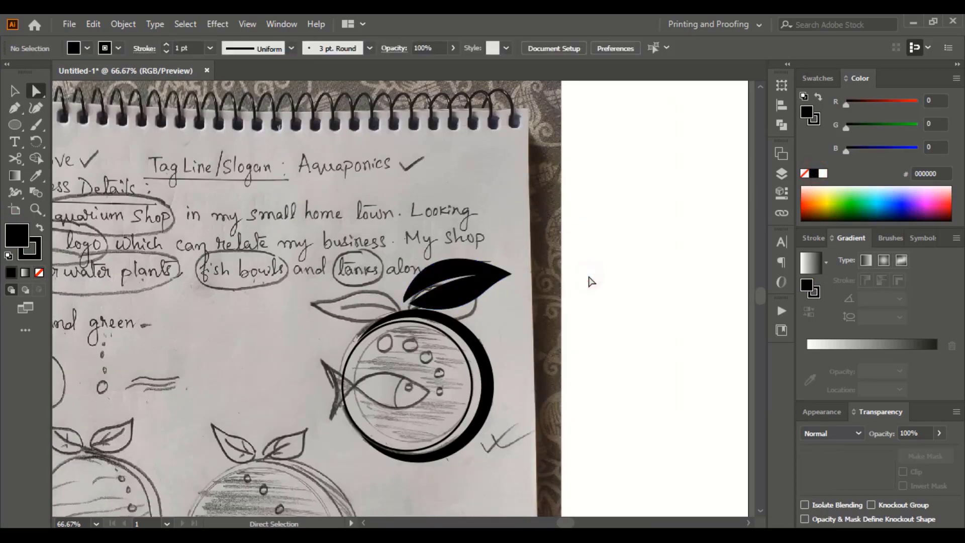
Create a mirrored copy of the leaf by reflecting it across the vertical axis
key(ctrl+plus)
key(ctrl+plus)
click(491, 246)
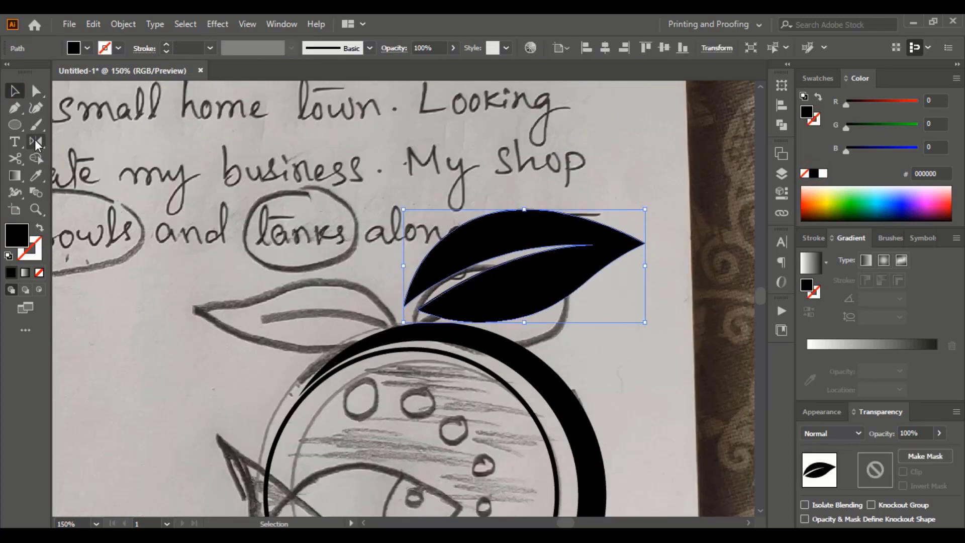
double_click(34, 139)
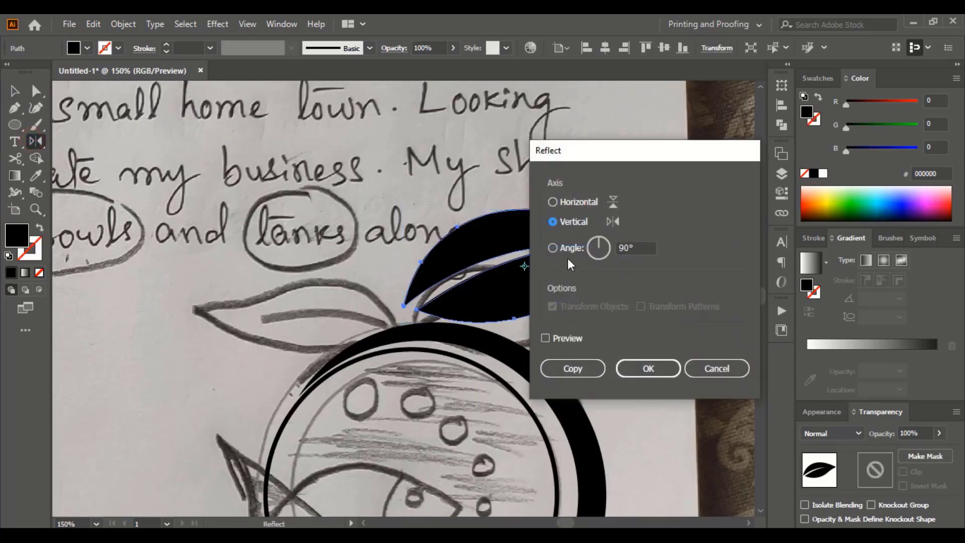
click(546, 338)
click(567, 371)
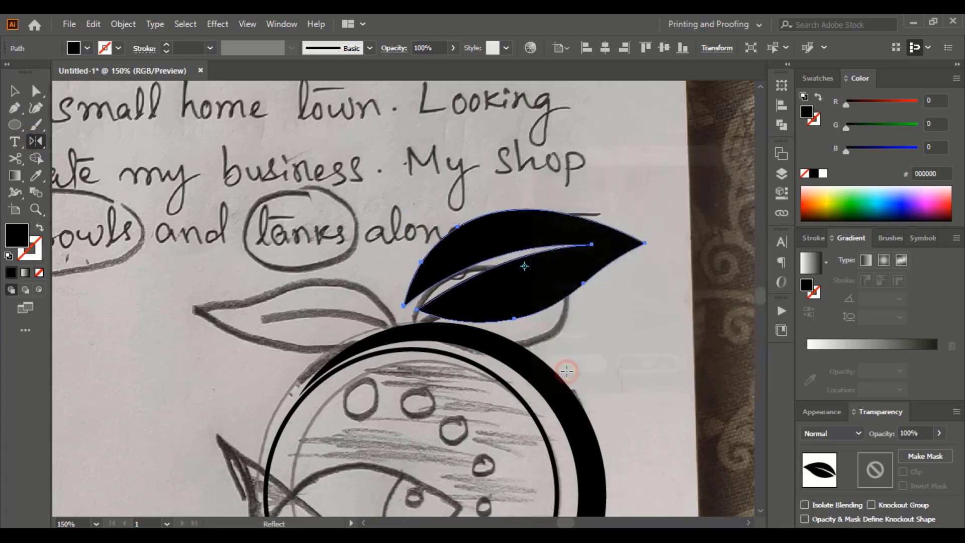
Move the mirrored leaf horizontally to the left until it faces the original leaf above the bowl
key(shift+Left)
key(shift+Left)
key(shift+Left)
key(shift+Left)
key(shift+Left)
key(shift+Left)
key(shift+Left)
key(shift+Left)
key(shift+Left)
key(shift+Left)
key(shift+Left)
key(shift+Left)
key(shift+Left)
key(shift+Left)
key(shift+Left)
key(shift+Left)
key(shift+Left)
key(shift+Left)
key(shift+Left)
key(shift+Left)
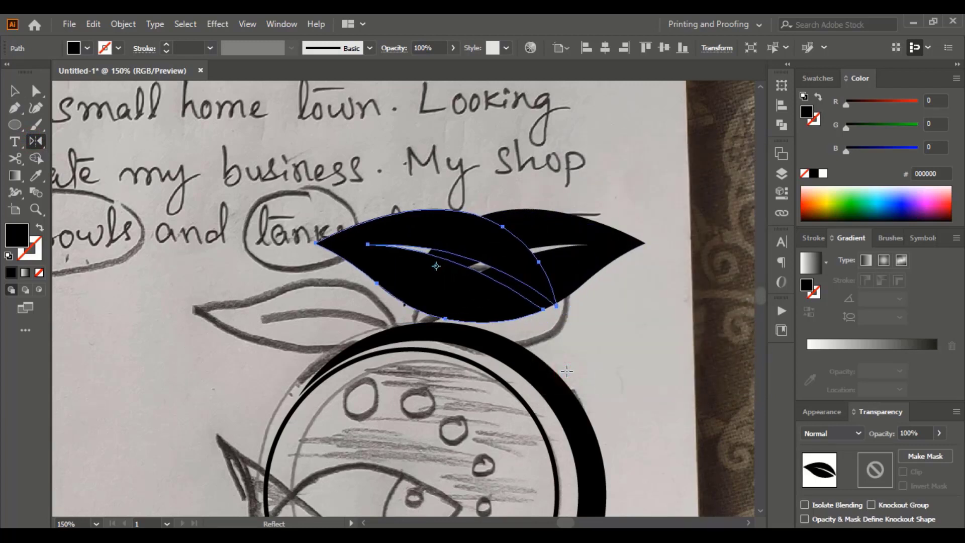
key(shift+Left)
key(shift+Left)
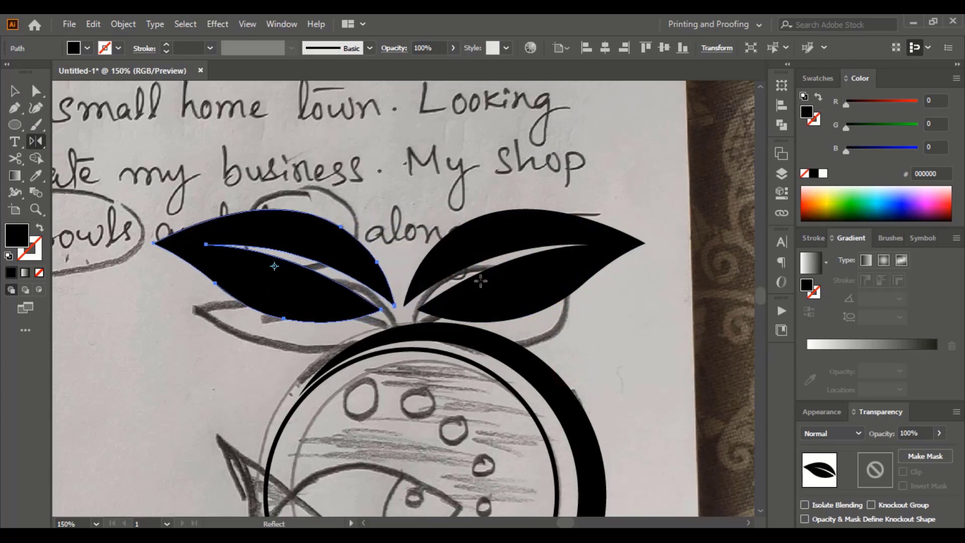
Scale down the left leaf, keeping its stem end near the base of the right leaf
click(14, 90)
drag(152, 209, 232, 247)
click(682, 367)
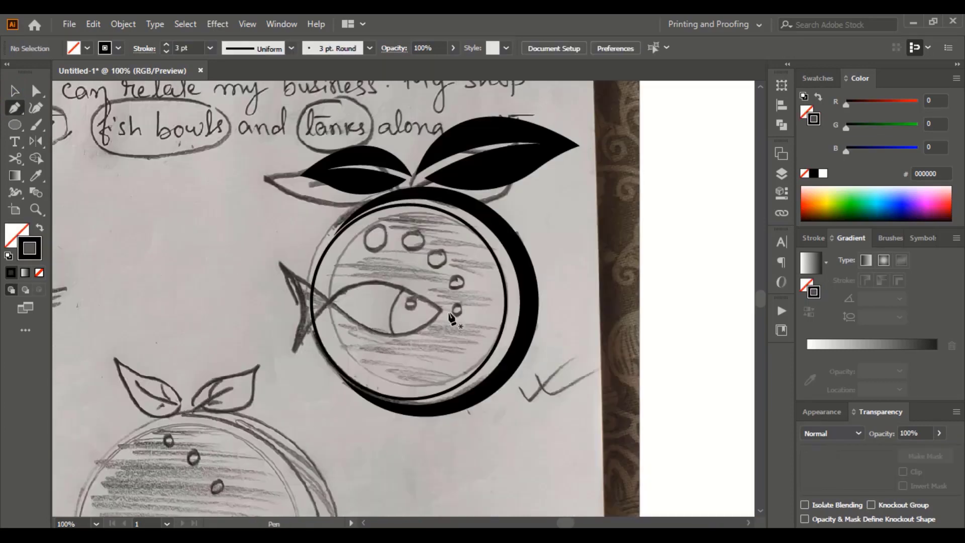
Draw the fish outline over the sketched fish with the Pen tool as one closed path with crossing curves forming the tail
click(448, 312)
drag(275, 374, 199, 417)
scroll(345, 300, up, 3)
drag(448, 250, 186, 168)
scroll(270, 253, up, 3)
scroll(216, 99, up, 5)
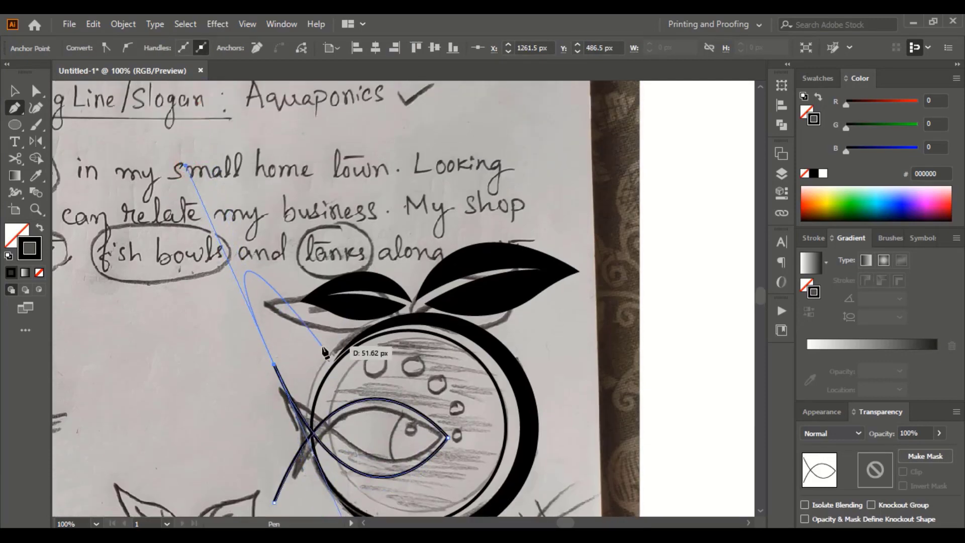
scroll(319, 352, down, 3)
click(274, 298)
drag(296, 374, 275, 436)
Curve the fish's tail edge inward and give the fish the leaf's black fill with the Eyedropper
click(36, 92)
drag(290, 370, 140, 398)
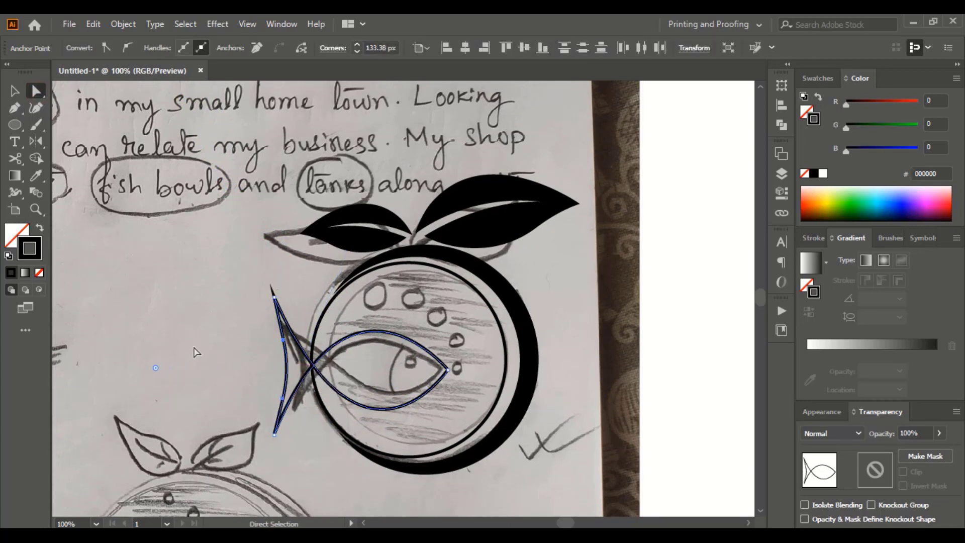
click(36, 179)
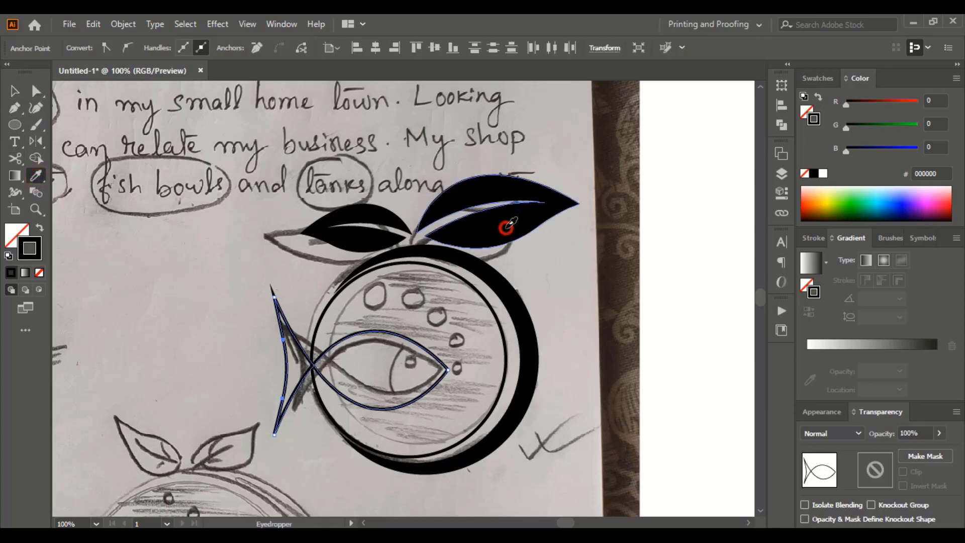
click(507, 228)
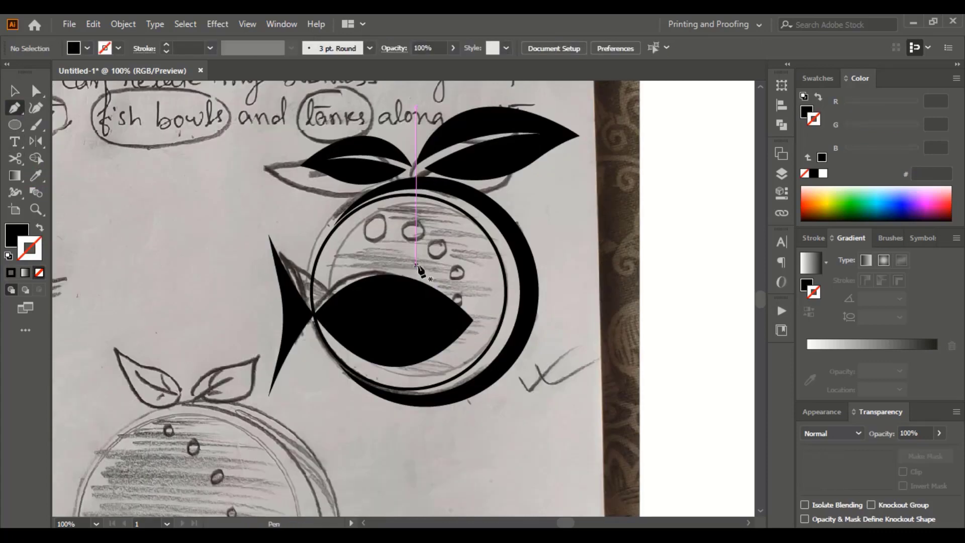
Draw a curved gill line across the fish's body with the Pen tool, using no fill and a black stroke
click(416, 266)
drag(416, 375, 464, 423)
click(12, 238)
click(39, 273)
click(34, 254)
click(12, 273)
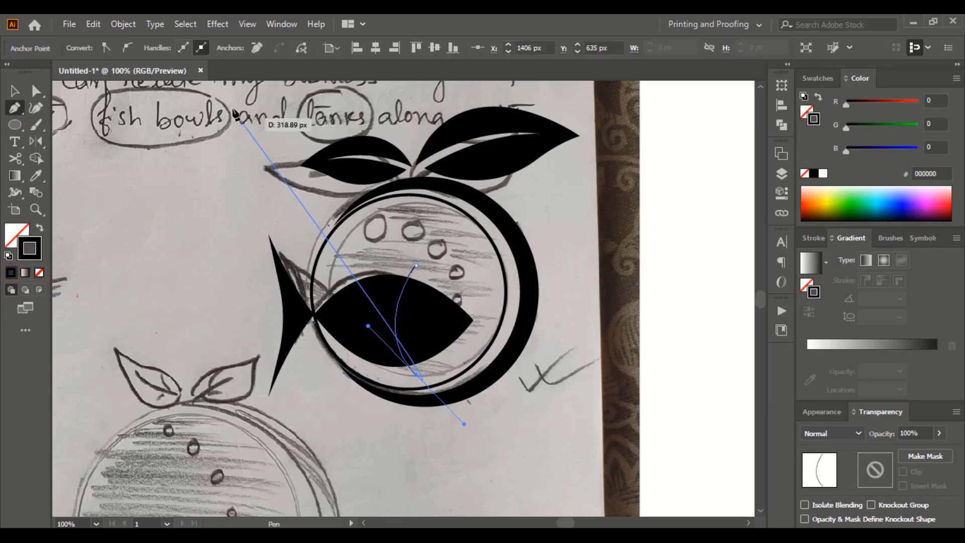
key(v)
key(ctrl+shift+a)
Thicken the gill line's stroke and colour it white
click(411, 271)
click(165, 45)
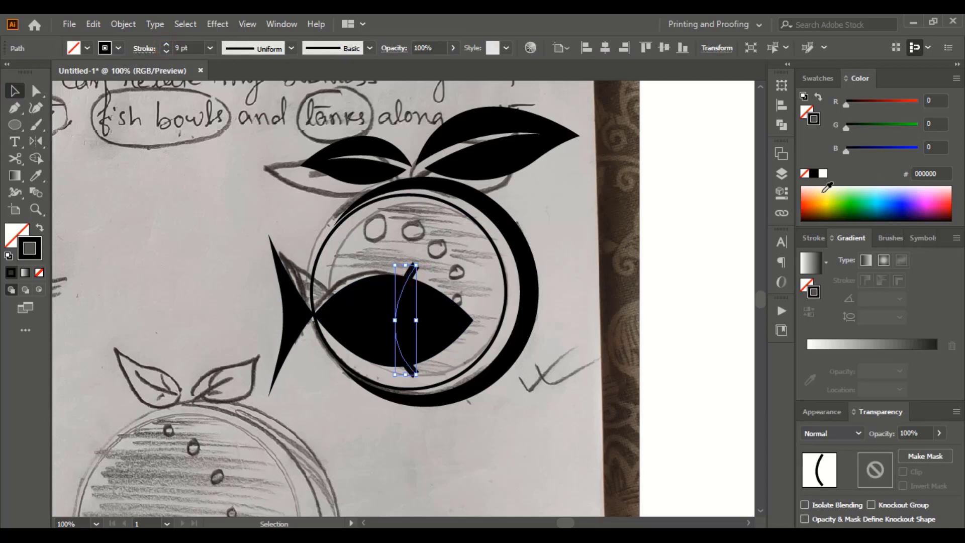
click(822, 174)
click(166, 52)
click(166, 52)
Expand the white gill line's stroke into a filled shape
click(123, 23)
click(176, 188)
click(449, 358)
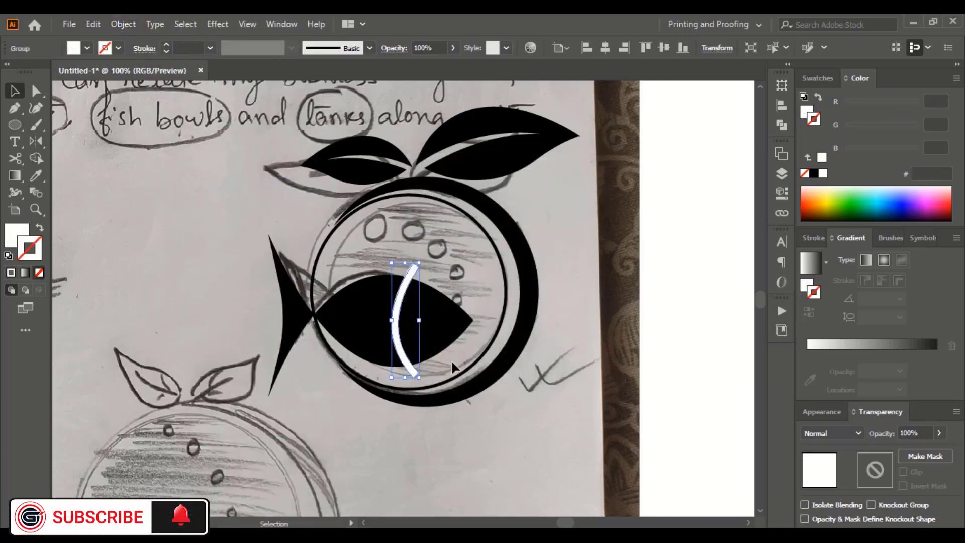
Divide the fish along the white gill line with the Shape Builder and delete the line to leave a gap
shift+click(442, 323)
click(36, 159)
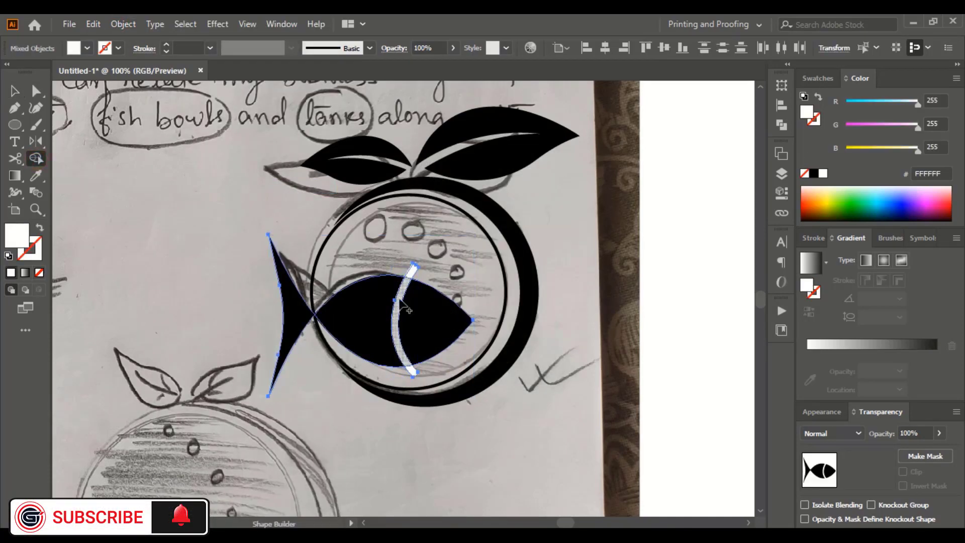
key(v)
click(115, 210)
click(412, 272)
key(Delete)
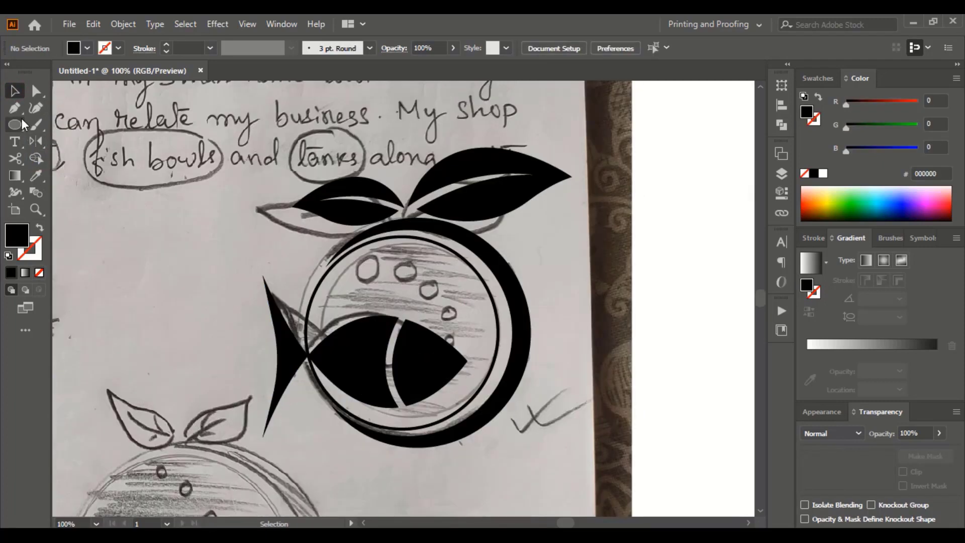
Draw a small black circle with the Ellipse tool over the lowest sketched bubble beside the fish's mouth
drag(21, 119, 71, 142)
drag(468, 350, 455, 315)
key(v)
key(ctrl+shift+a)
click(540, 317)
click(564, 267)
drag(462, 323, 458, 321)
click(632, 313)
click(472, 351)
drag(475, 357, 475, 357)
click(660, 297)
Place larger black circles over the next two sketched bubbles above the fish's mouth
key(ctrl+equal)
key(ctrl+equal)
scroll(658, 299, down, 2)
drag(502, 281, 525, 304)
key(ctrl+shift+a)
drag(463, 232, 494, 246)
click(527, 302)
drag(535, 294, 539, 290)
click(491, 245)
drag(500, 235, 501, 237)
Cover the two largest sketched bubbles near the top of the bowl with black circles
key(ctrl+shift+a)
drag(404, 201, 424, 205)
drag(331, 197, 355, 197)
drag(485, 246, 486, 242)
drag(425, 200, 429, 201)
click(694, 216)
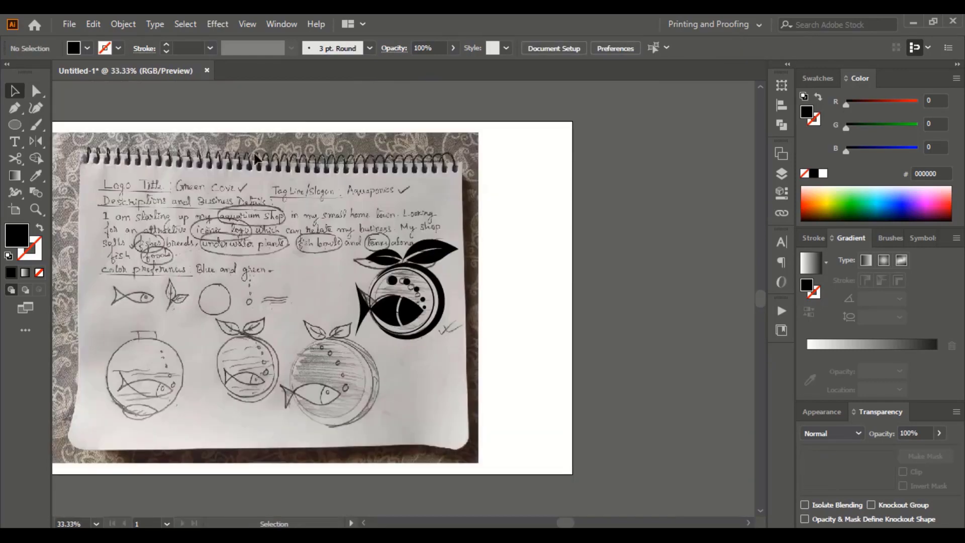
Unlock all objects and move the sketch photo aside so the logo stands on the blank artboard
click(121, 23)
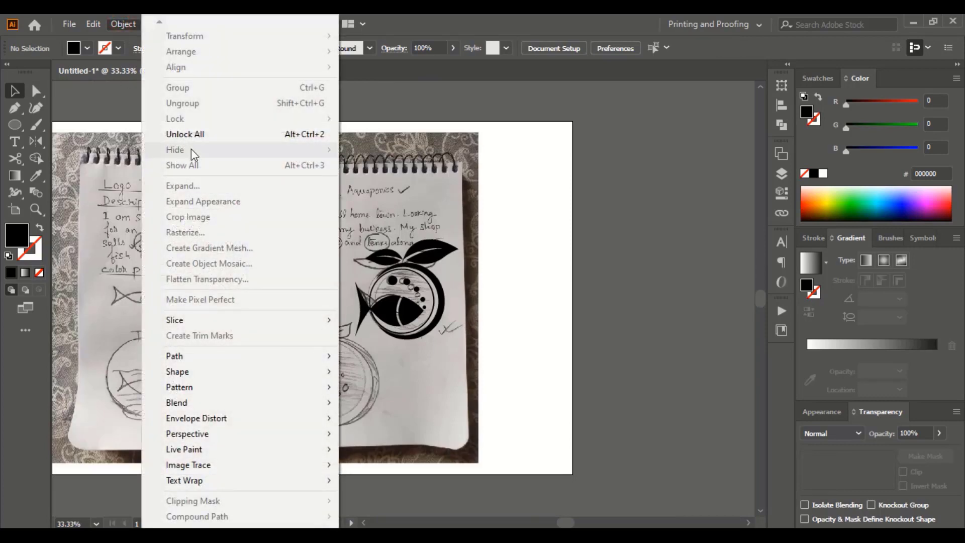
click(200, 135)
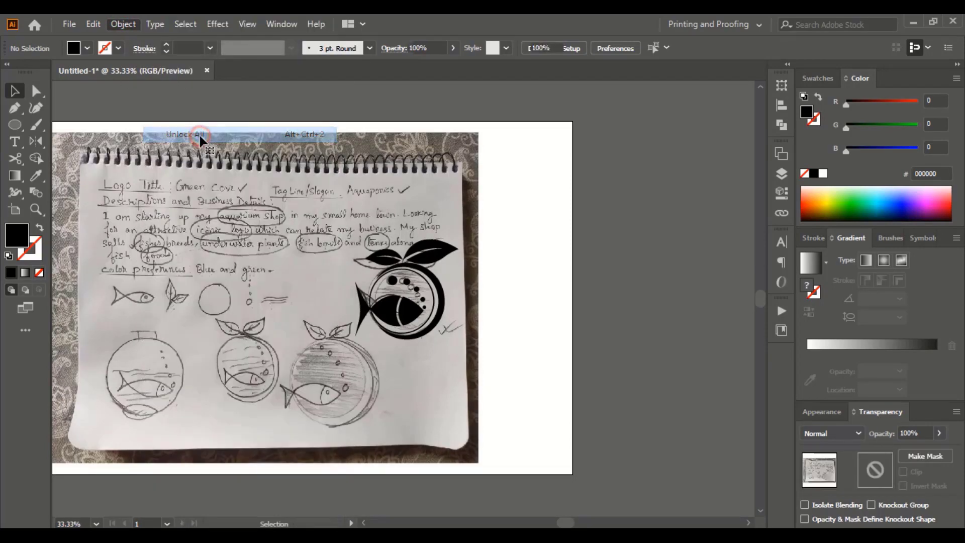
click(560, 219)
drag(397, 211, 210, 213)
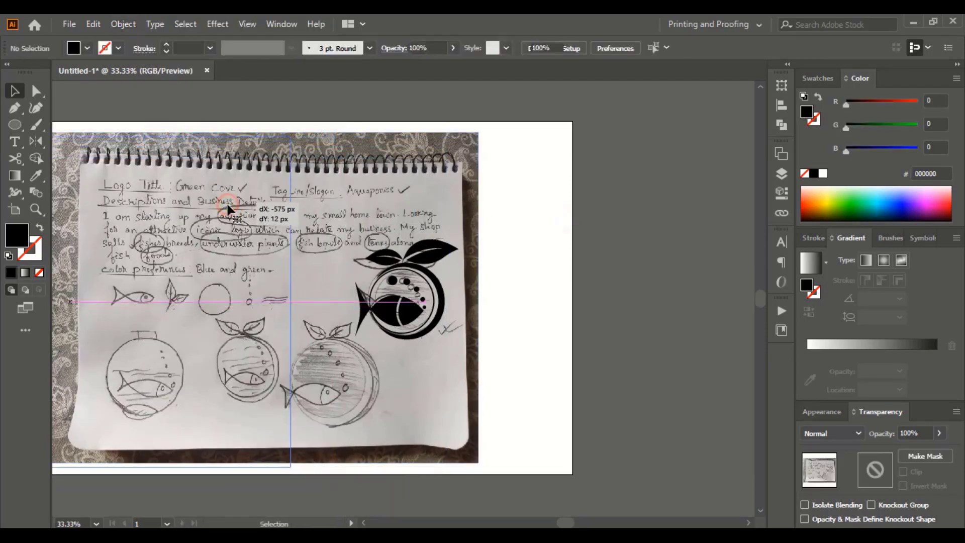
click(345, 216)
key(ctrl+1)
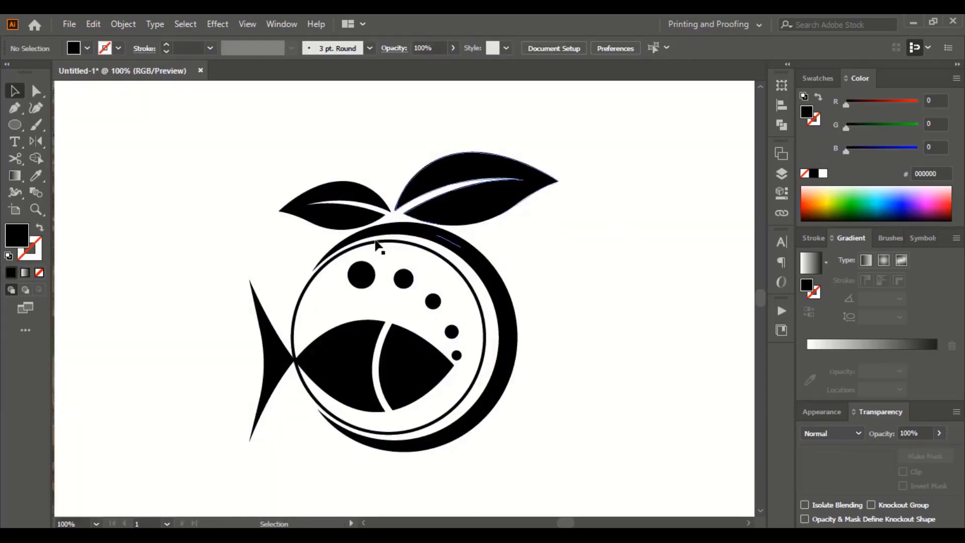
Fill the inner bowl circle with blue and remove its black stroke
click(307, 284)
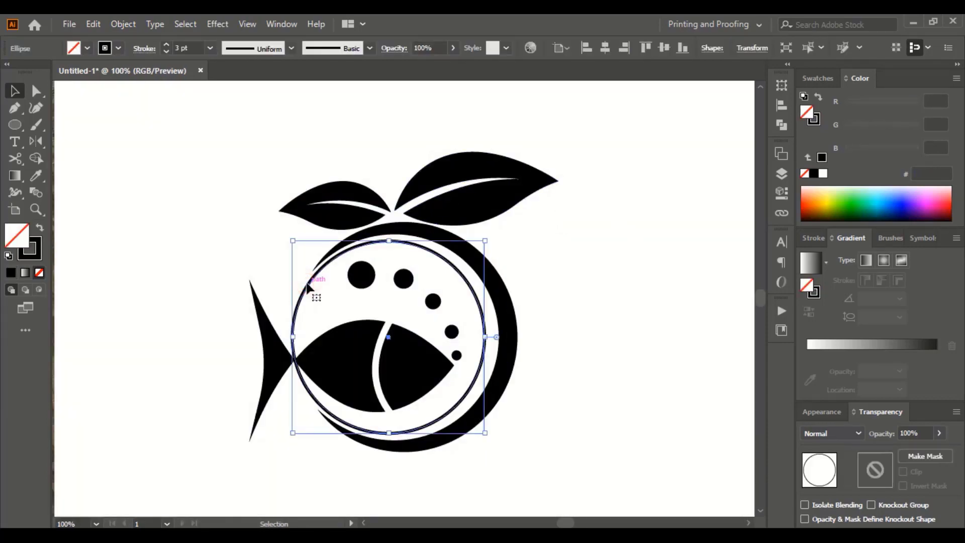
click(820, 78)
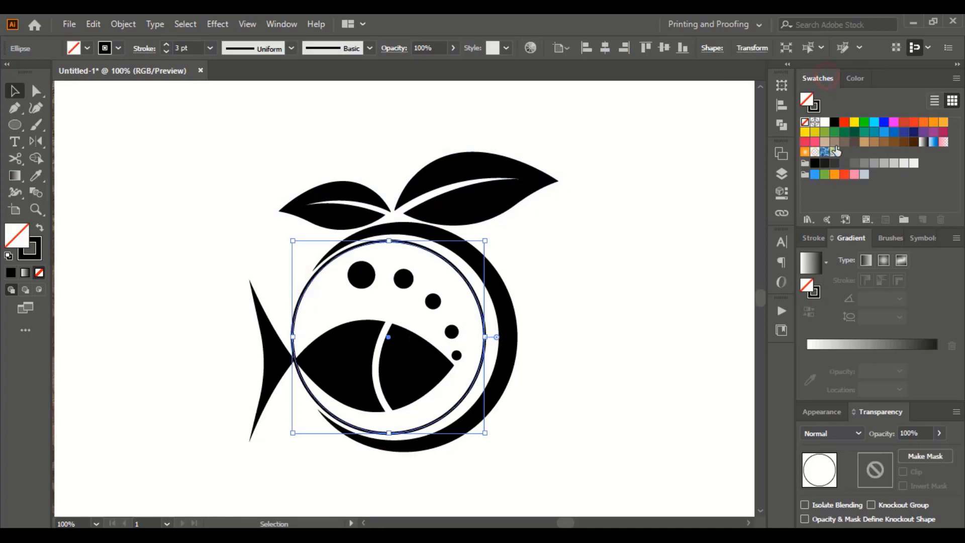
click(893, 132)
click(31, 248)
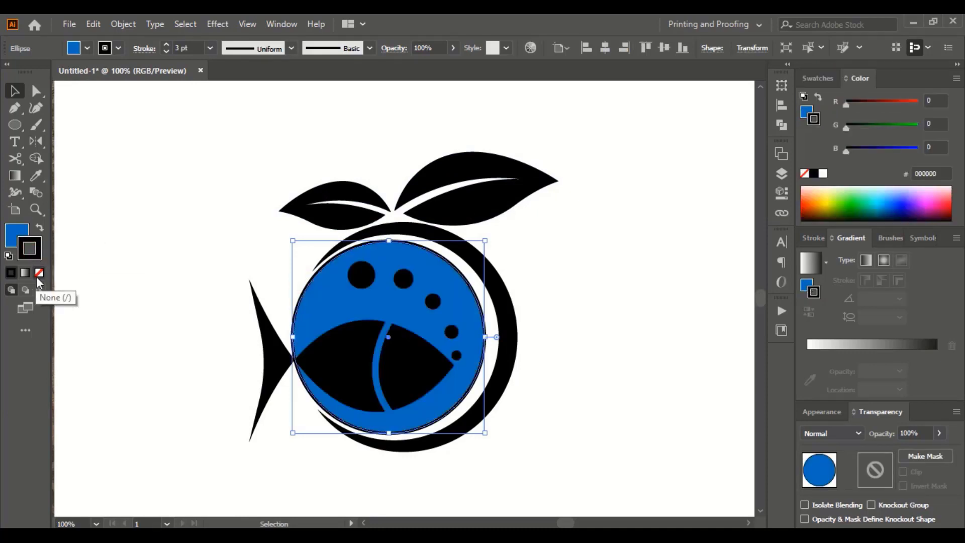
click(39, 273)
click(15, 236)
click(150, 322)
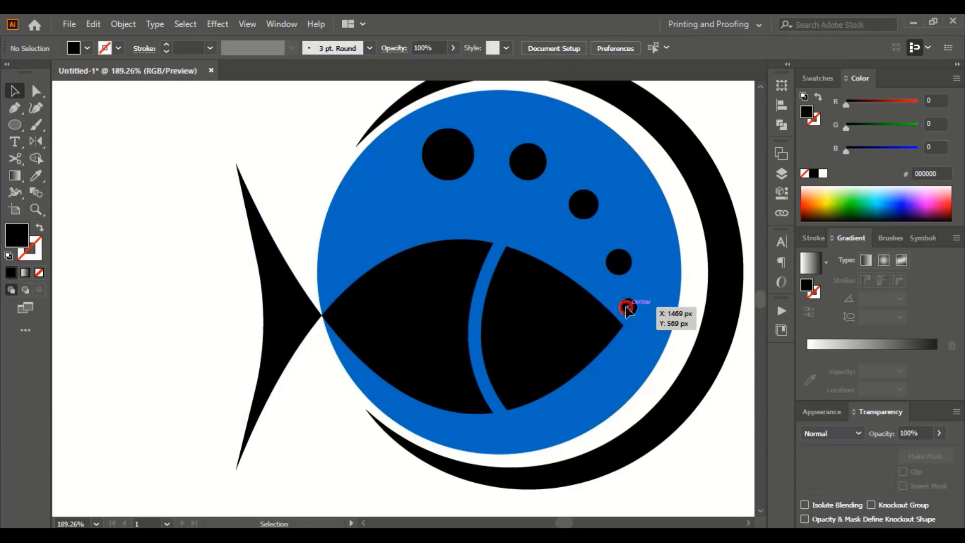
Copy the smallest bubble onto the fish's head as an eye and fill it white
drag(627, 308, 544, 309)
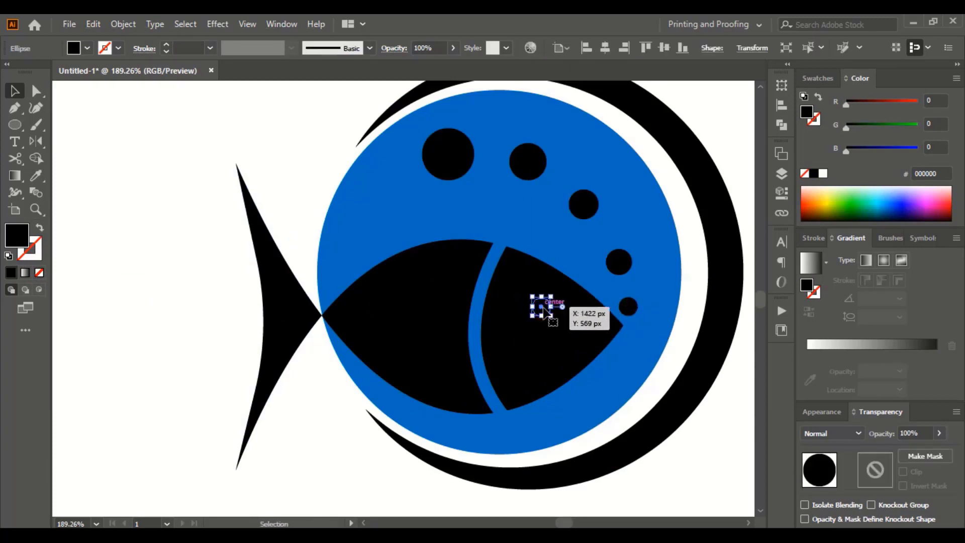
click(822, 174)
Cut the fish's body and head out of the blue bowl circle with the Shape Builder, keeping the eye
click(537, 310)
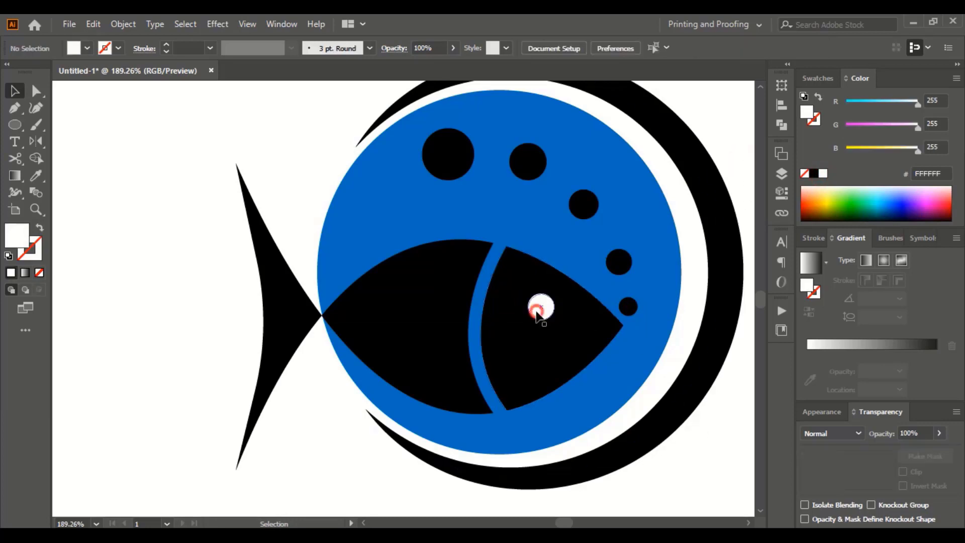
shift+click(423, 334)
shift+click(568, 353)
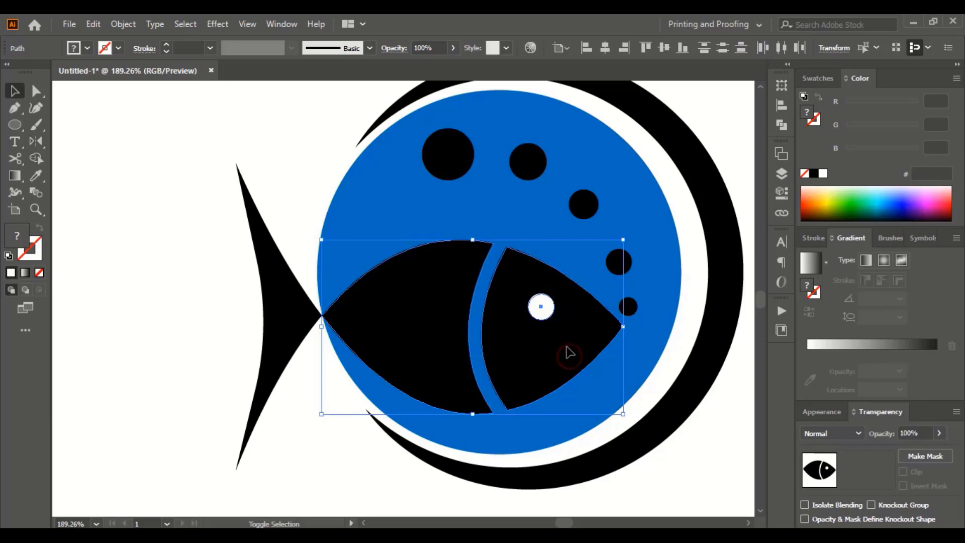
shift+click(402, 193)
key(shift+m)
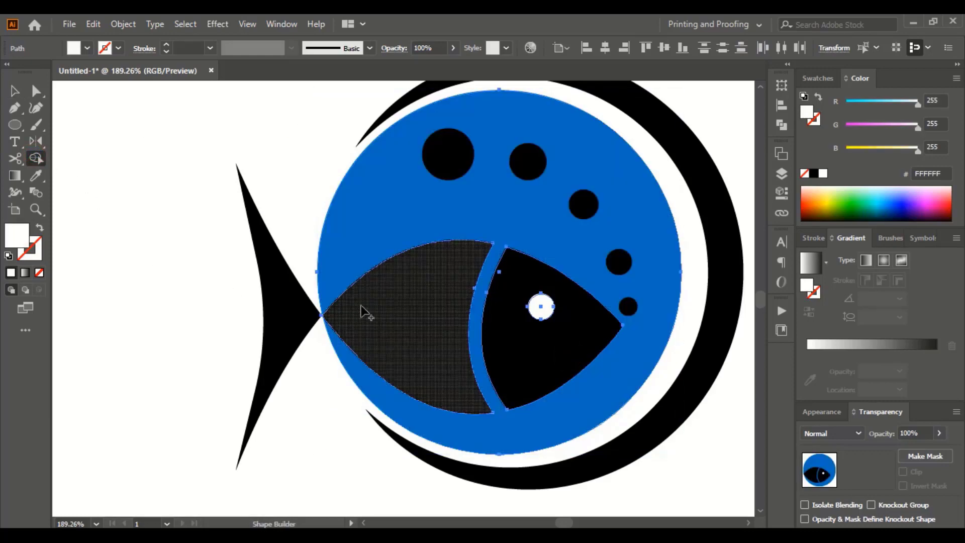
alt+click(385, 315)
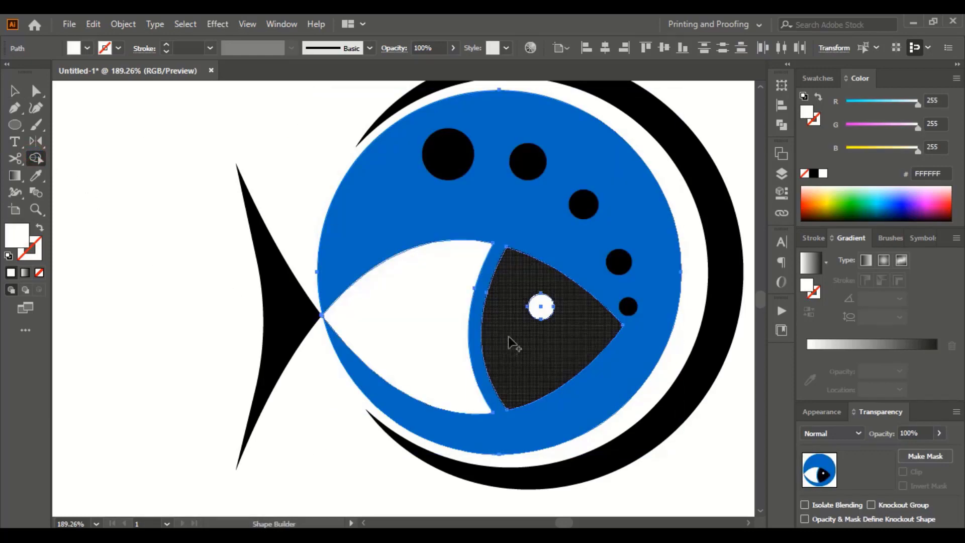
alt+click(538, 327)
Delete the leftover white and black eye circles stacked over the blue eye
key(v)
drag(536, 301, 359, 395)
key(Delete)
drag(546, 317, 527, 370)
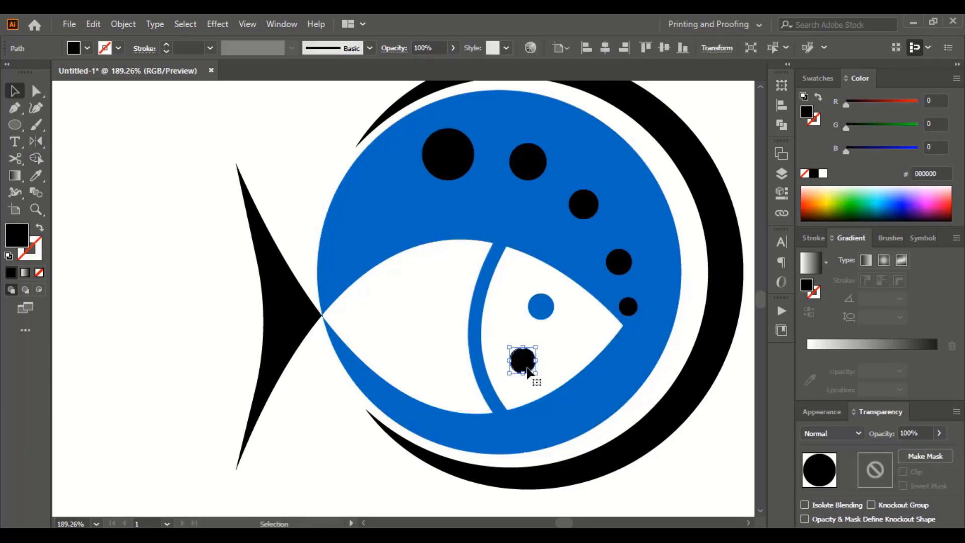
key(Delete)
Expand the appearance of the black outer crescent stroke into a filled shape
key(ctrl+minus)
click(661, 306)
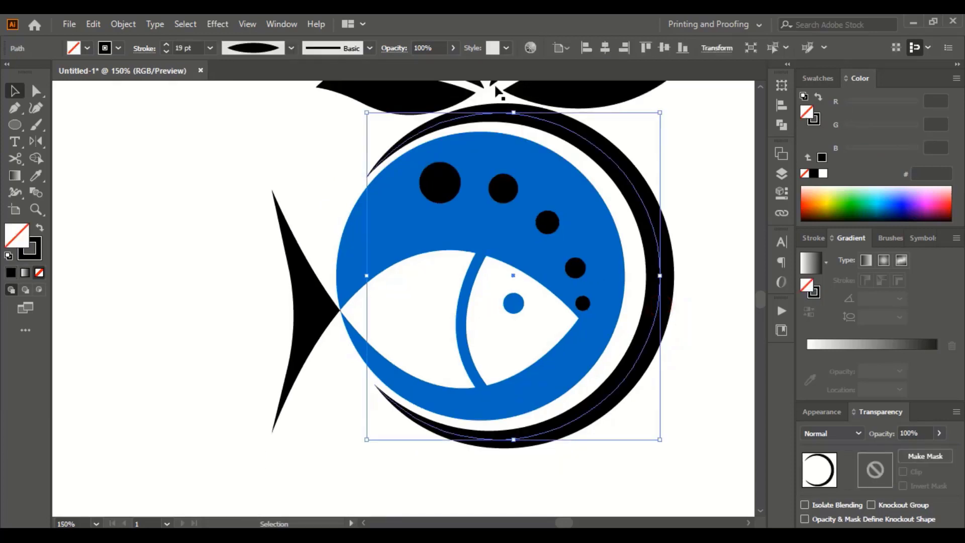
click(119, 28)
click(211, 201)
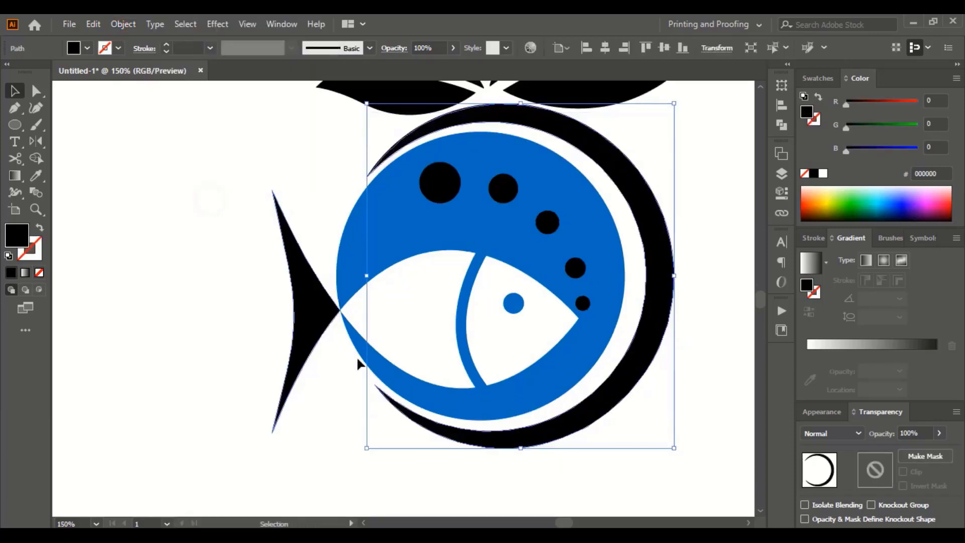
click(724, 342)
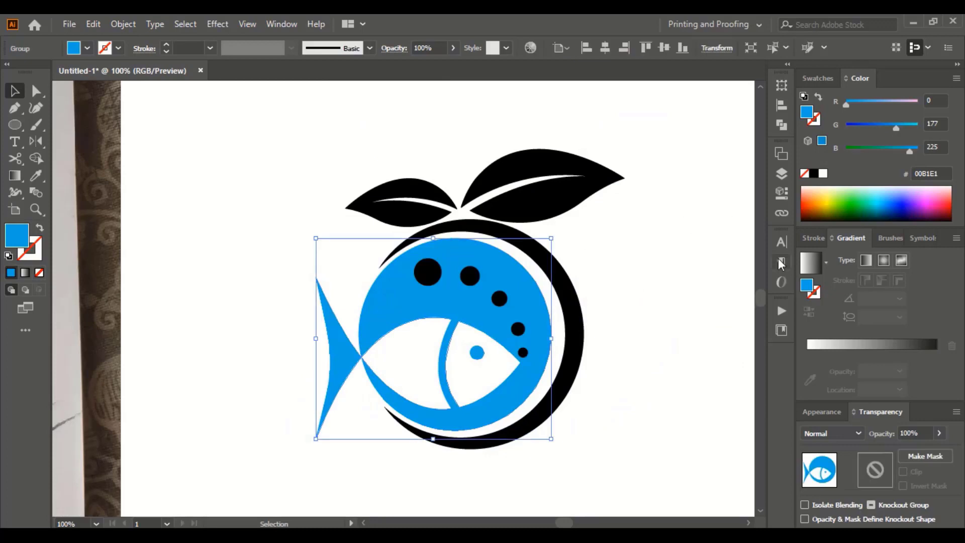
Apply a linear gradient to the bowl and fish tail group and set its end stop to navy, RGB 0, 0, 48
click(858, 344)
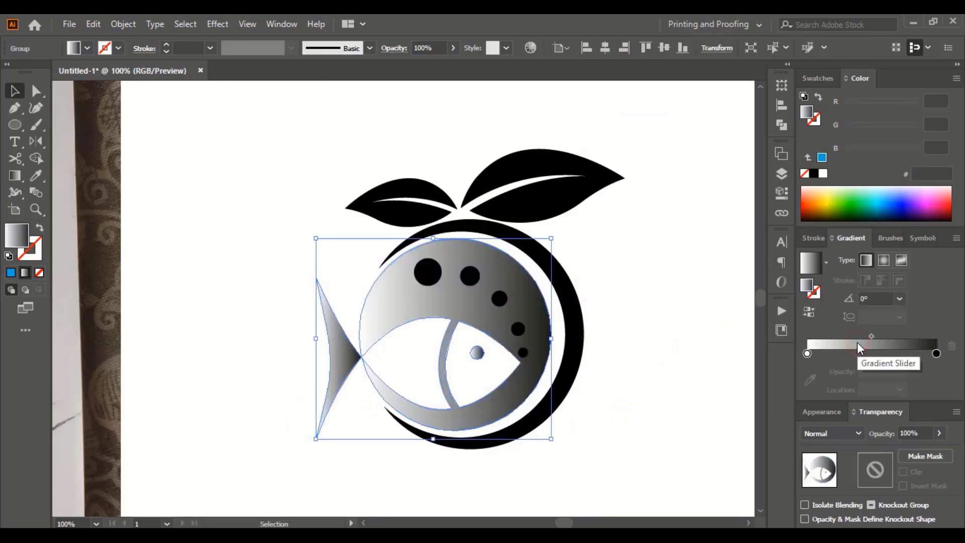
click(936, 353)
click(923, 353)
mouse_move(936, 354)
mouse_down()
mouse_move(937, 382)
mouse_move(938, 353)
mouse_up()
click(850, 126)
click(846, 149)
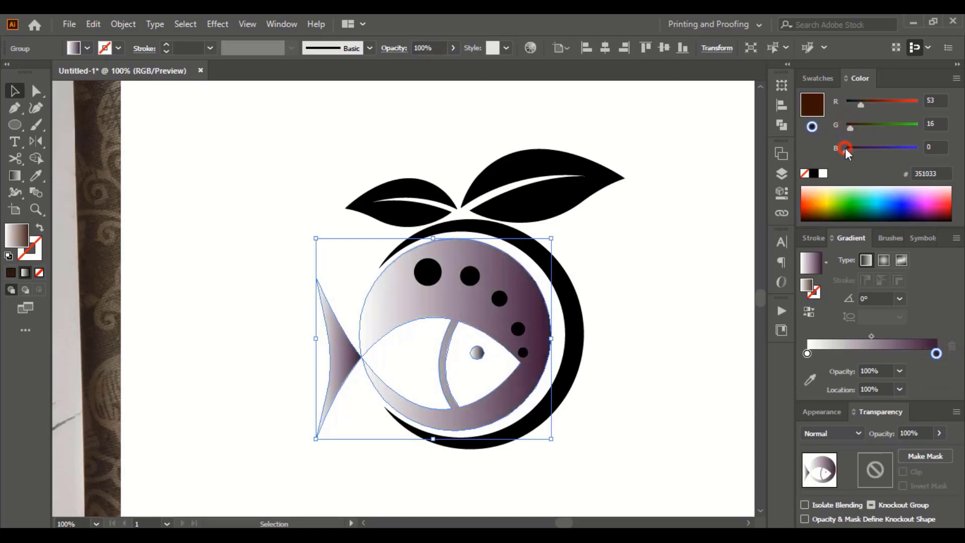
click(851, 103)
drag(851, 151, 844, 127)
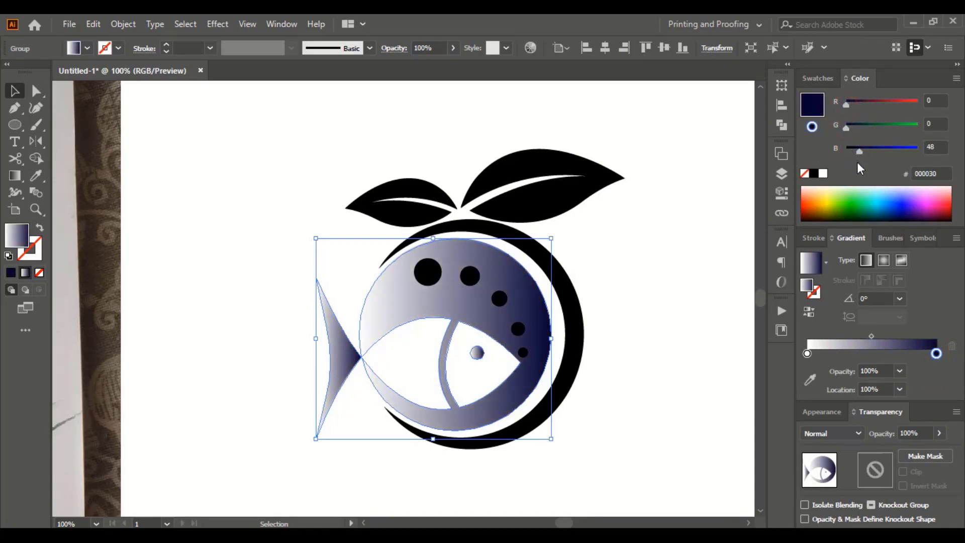
Set the start stop of the group's gradient to blue, RGB 0, 68, 188
double_click(808, 353)
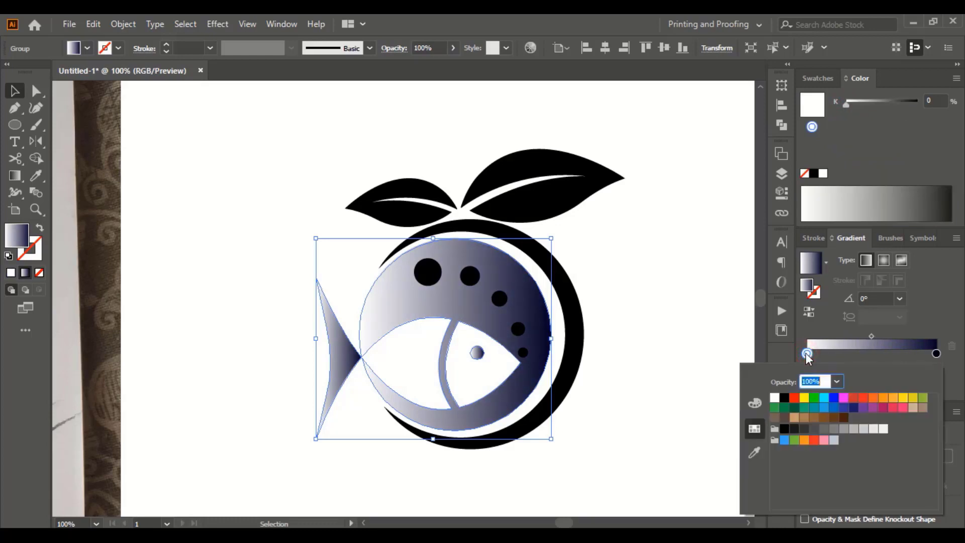
click(833, 406)
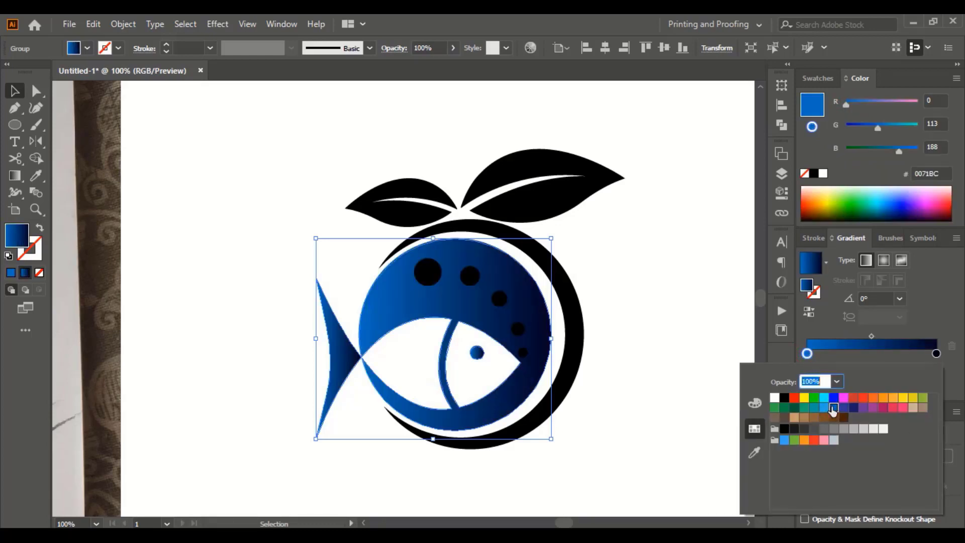
click(803, 348)
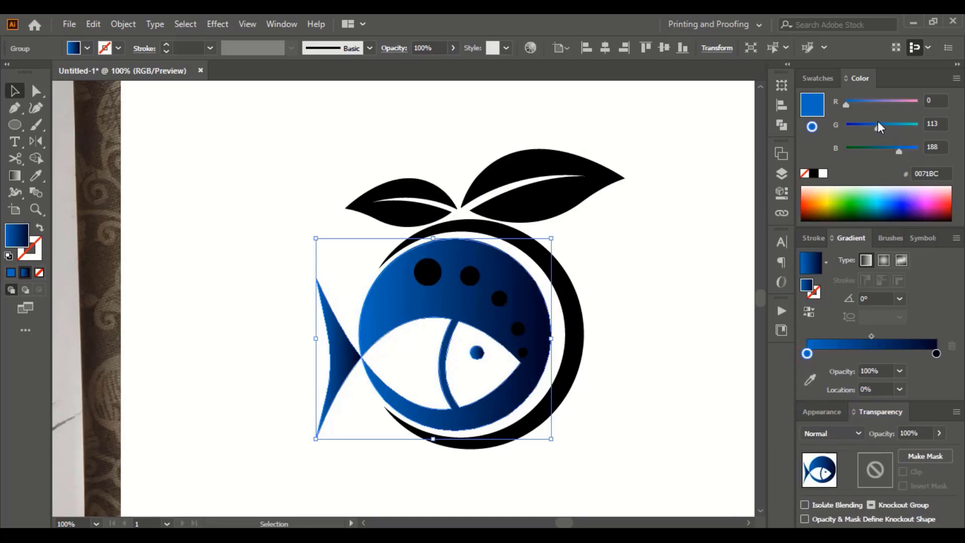
mouse_move(874, 128)
mouse_down()
mouse_move(900, 149)
mouse_move(867, 129)
mouse_up()
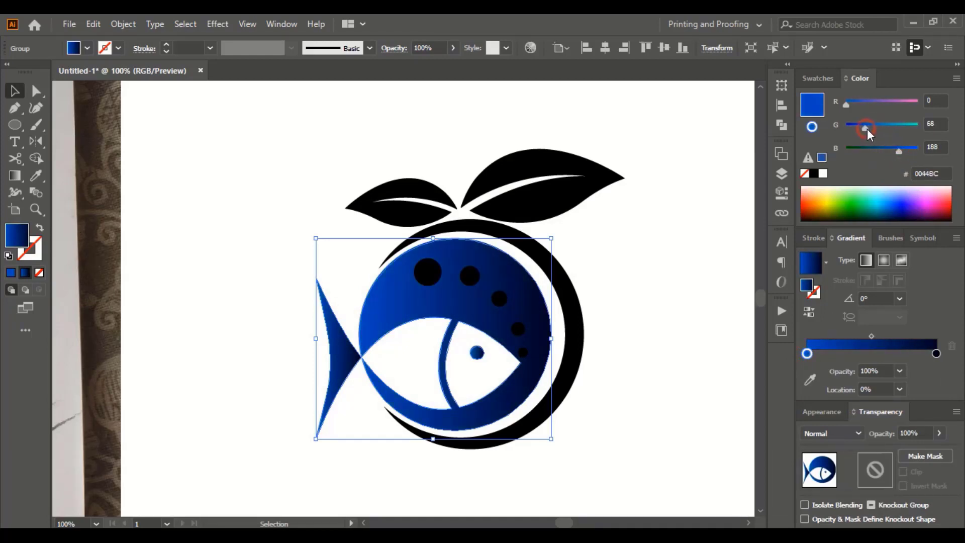
Redraw the gradient across the whole bowl and tail group with the Gradient tool at an angle of about 11.6°
click(12, 176)
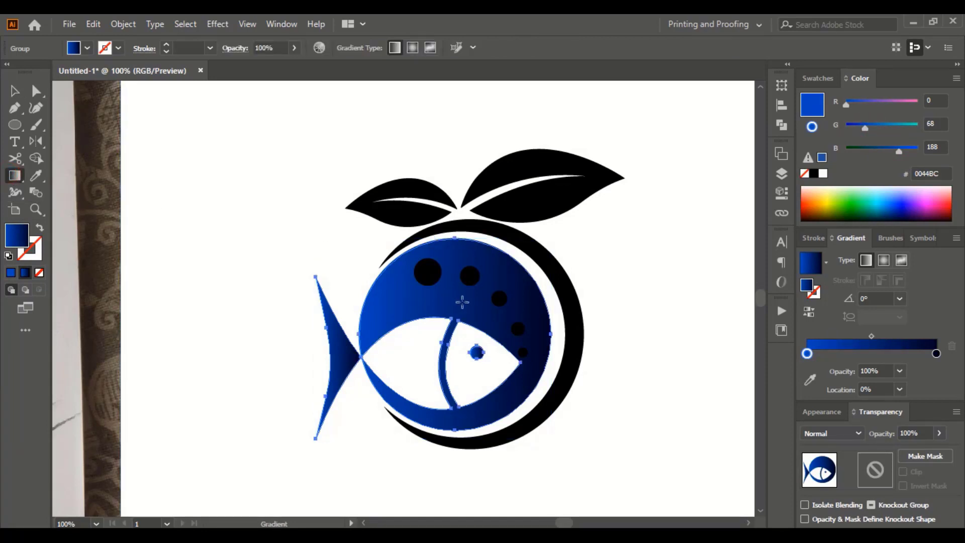
drag(470, 315, 534, 280)
key(v)
key(ctrl+shift+a)
Add a stop at about 25% to the group's gradient and adjust the start stop to 004CB6 and the end stop to 00001A
click(382, 302)
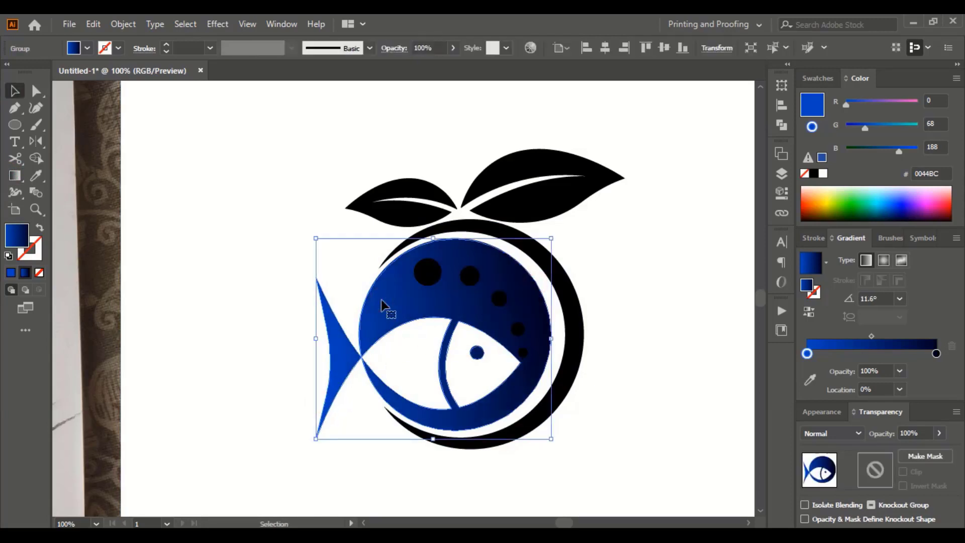
drag(840, 351, 842, 351)
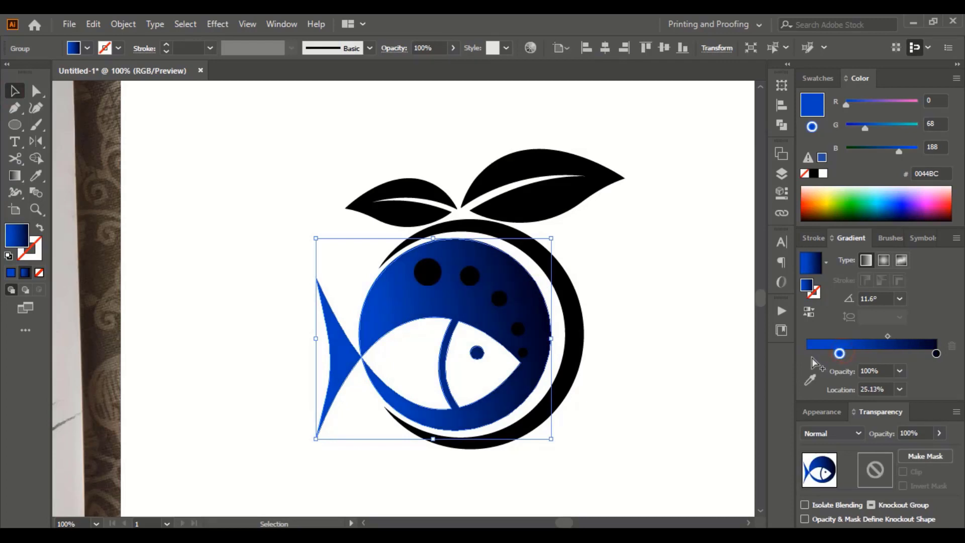
click(807, 354)
drag(865, 126, 871, 126)
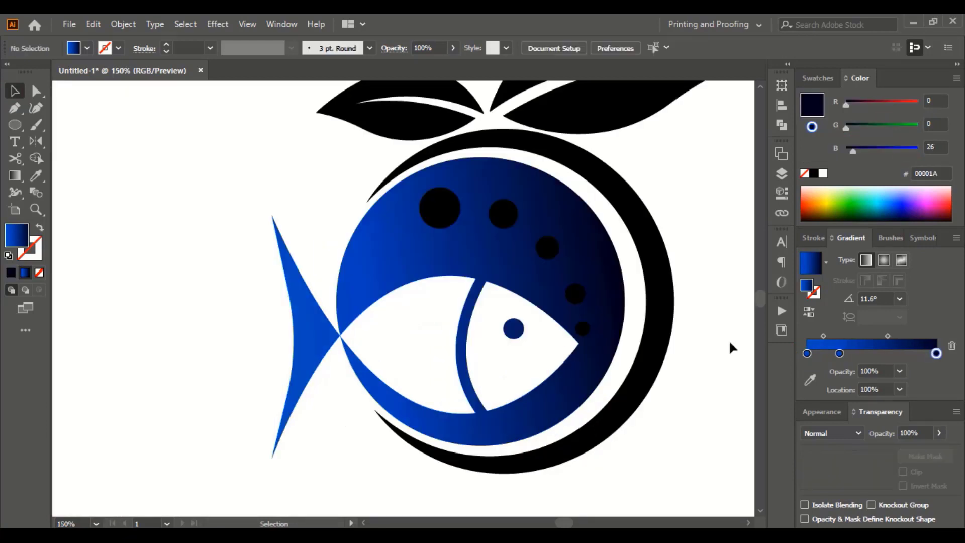
Apply the blue gradient to the outer crescent and remove its middle stop
click(647, 234)
click(831, 349)
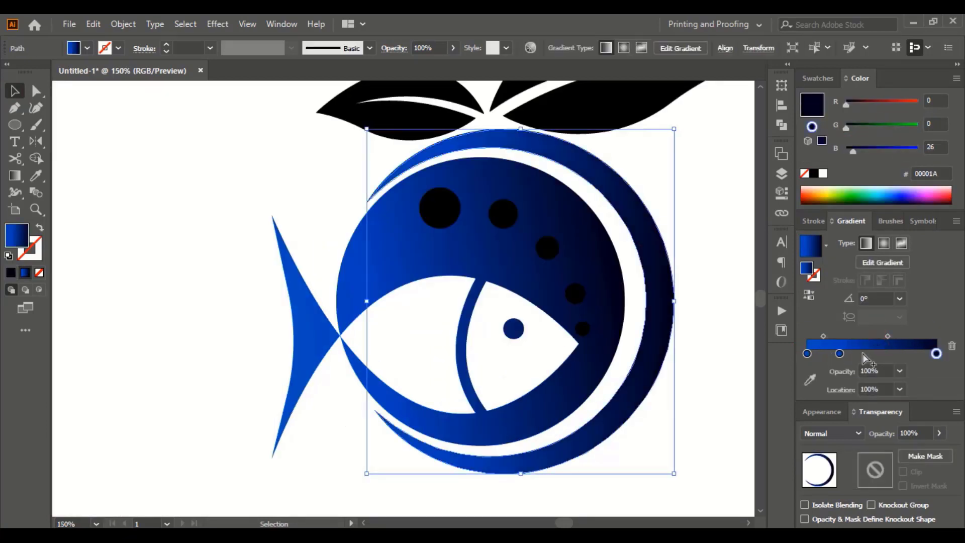
drag(840, 353, 838, 384)
Recolour the crescent's gradient to run from yellow-green to dark green, RGB 0, 104, 55
double_click(808, 353)
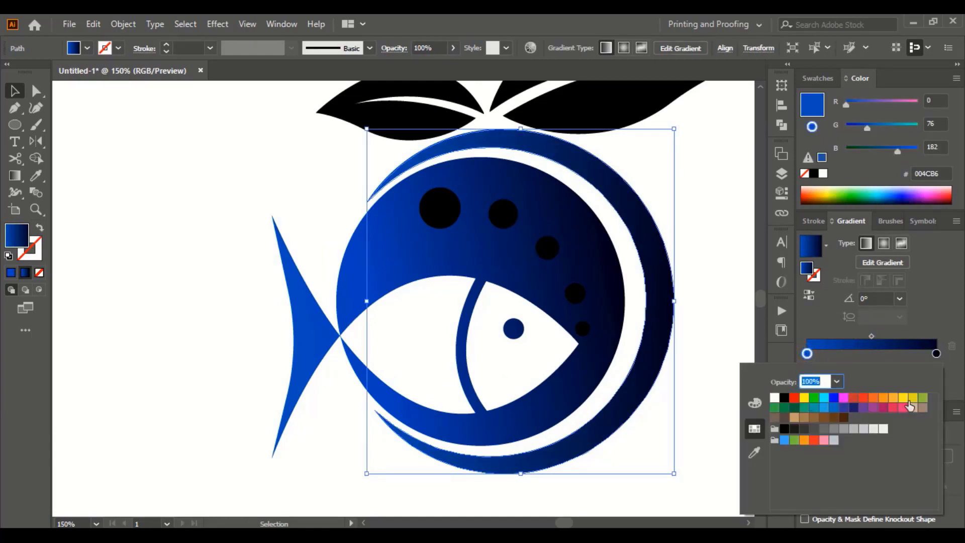
click(923, 398)
click(937, 354)
double_click(937, 354)
click(794, 408)
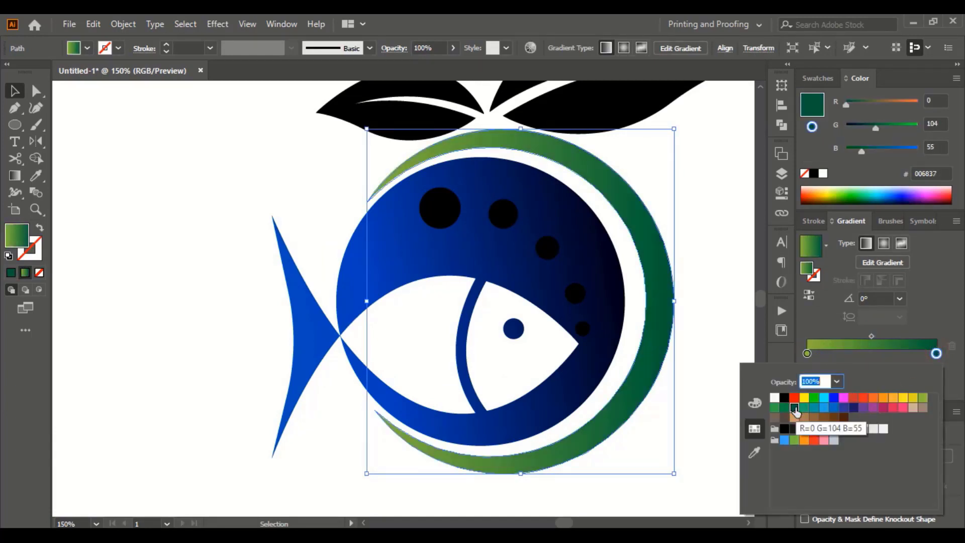
click(712, 266)
key(ctrl+minus)
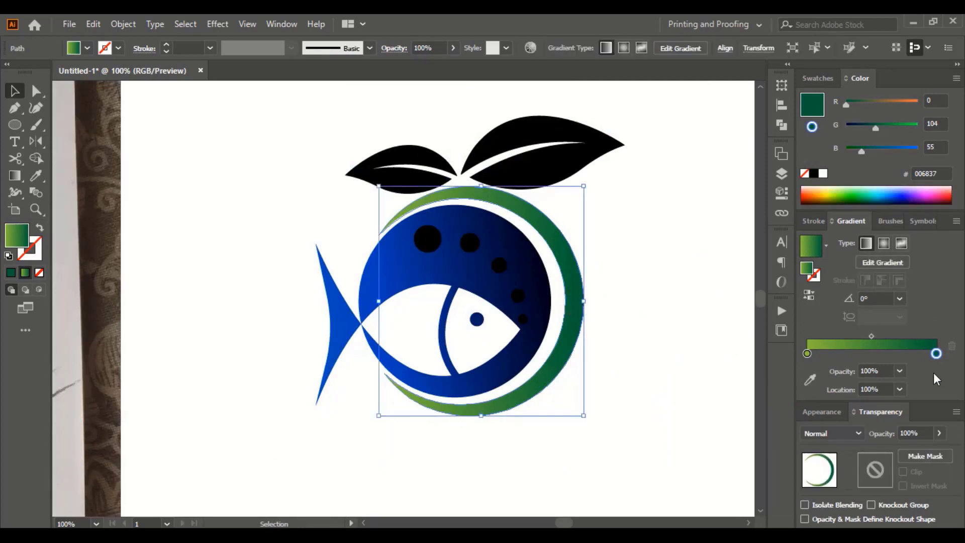
Recolour the crescent's gradient with dark green at both ends, end stop RGB 0, 92, 35, and a yellow-green middle stop at about 62%
mouse_move(809, 354)
mouse_down()
mouse_move(927, 354)
mouse_move(808, 354)
mouse_up()
drag(873, 354, 887, 354)
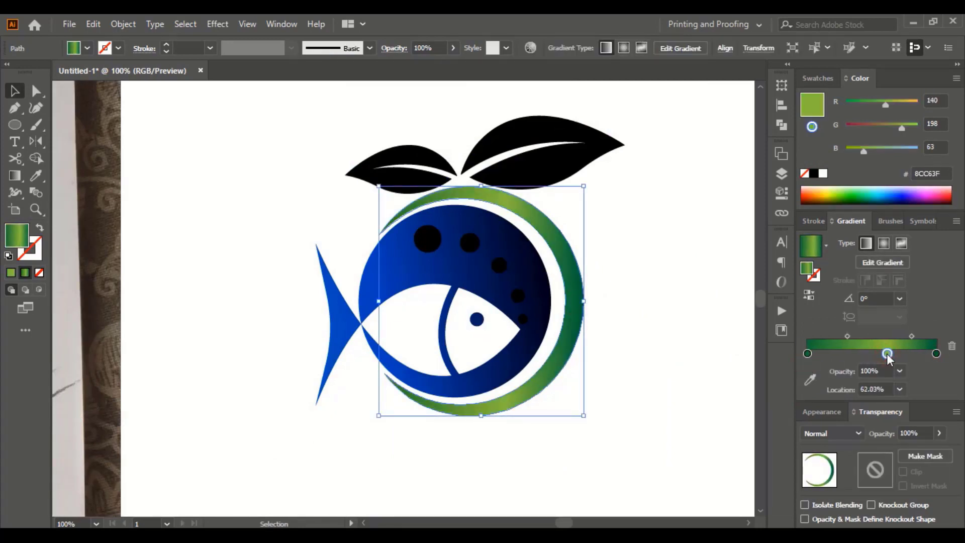
click(808, 353)
mouse_move(879, 129)
mouse_down()
mouse_move(857, 151)
mouse_move(872, 128)
mouse_up()
click(937, 353)
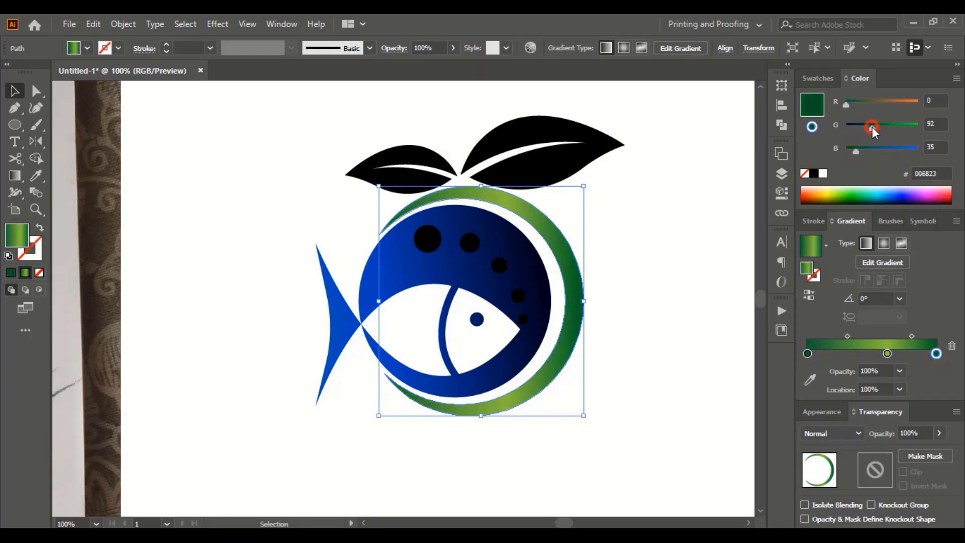
Redraw the outer crescent's gradient with the Gradient tool so it runs vertically from its upper edge to its lower edge
click(15, 176)
mouse_move(562, 224)
mouse_down()
mouse_move(564, 216)
mouse_move(561, 257)
mouse_move(573, 245)
mouse_up()
drag(464, 181, 478, 420)
key(v)
click(325, 205)
Apply the crescent's green gradient to the large leaf, redraw it at about 11.3° and move its middle stop to about 58%
click(554, 173)
click(36, 176)
click(560, 218)
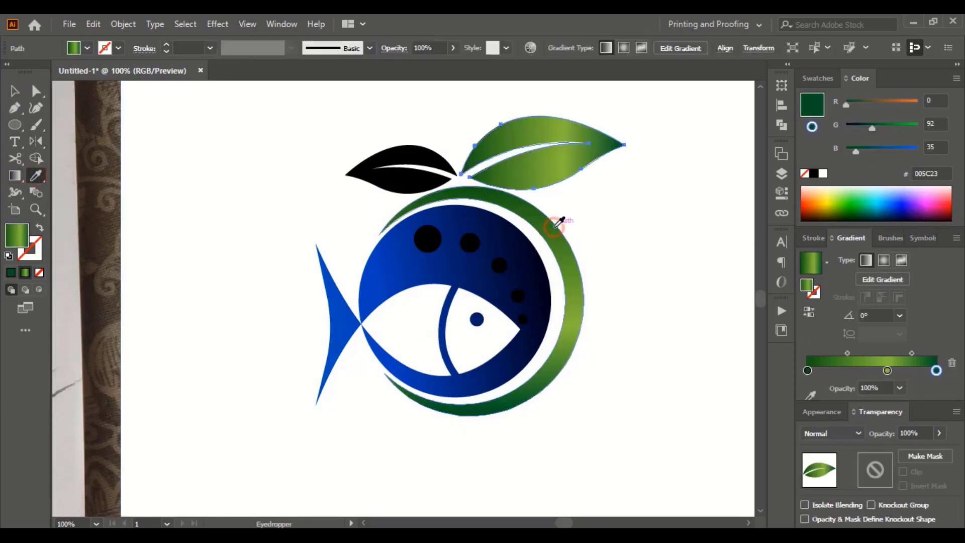
click(16, 175)
drag(479, 169, 620, 135)
drag(888, 354, 912, 336)
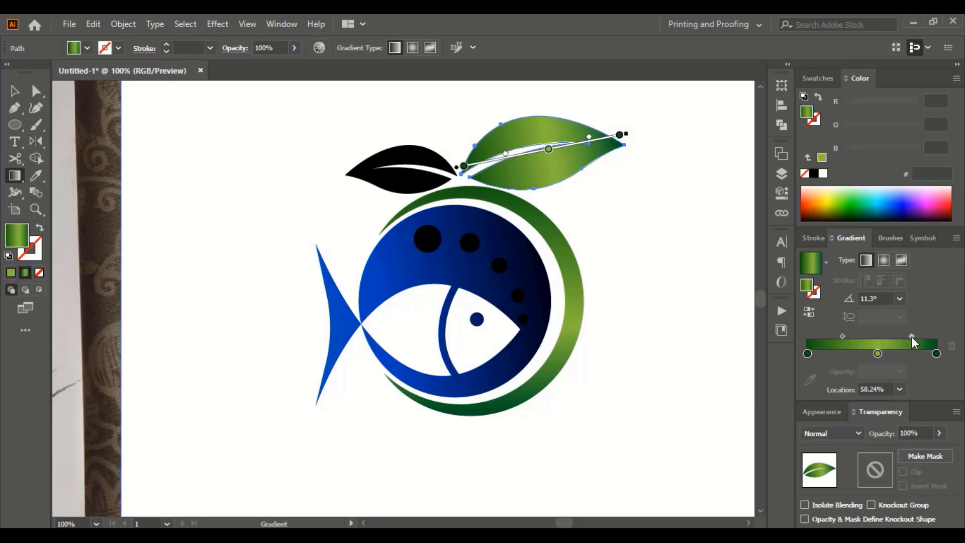
click(15, 92)
click(189, 200)
Apply the large leaf's green gradient to the small leaf, angled at about -12.8°
click(392, 166)
click(35, 176)
click(528, 171)
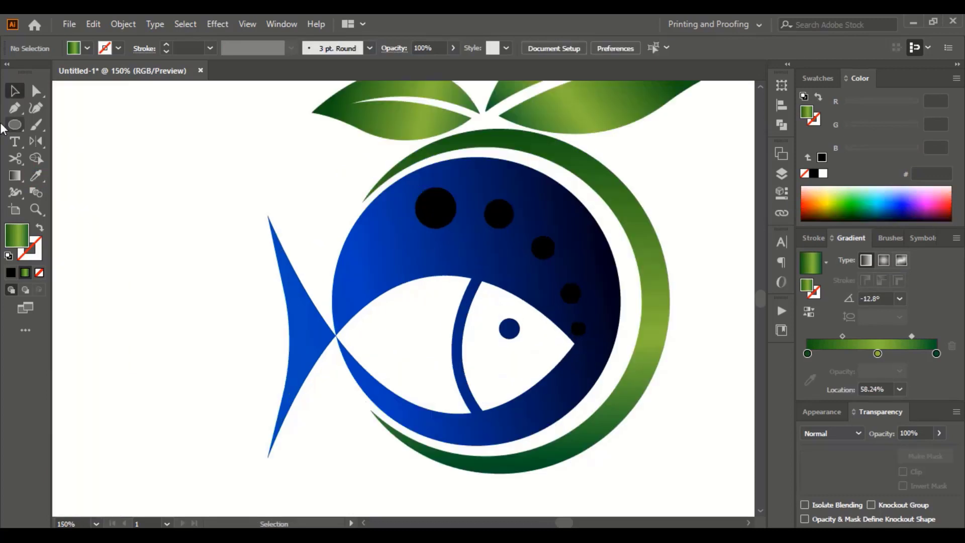
Draw a circle over the blue bowl, enlarge it to nearly the bowl's size and position it just inside the bowl's edge
click(15, 125)
mouse_move(480, 322)
mouse_down()
mouse_move(513, 329)
mouse_move(598, 444)
mouse_up()
click(14, 91)
drag(465, 308, 460, 299)
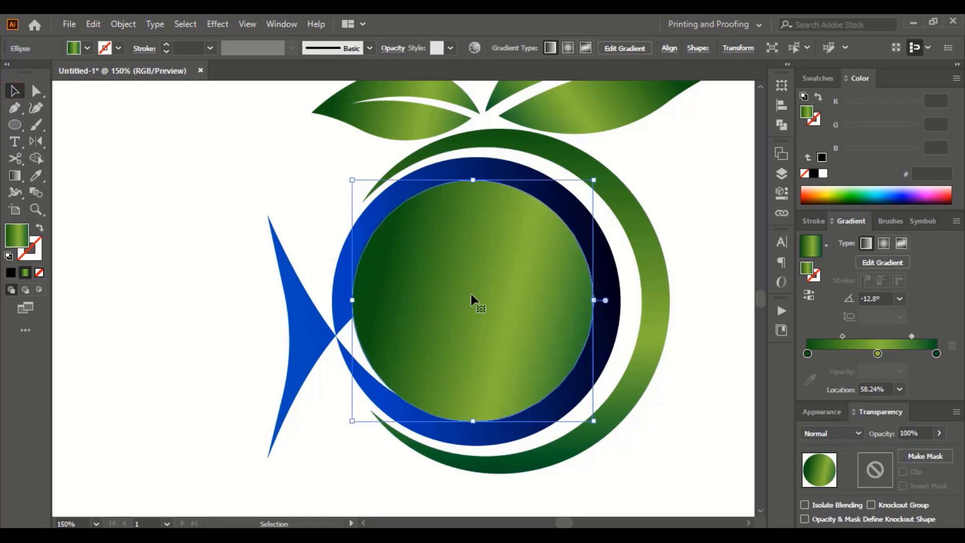
drag(594, 300, 613, 300)
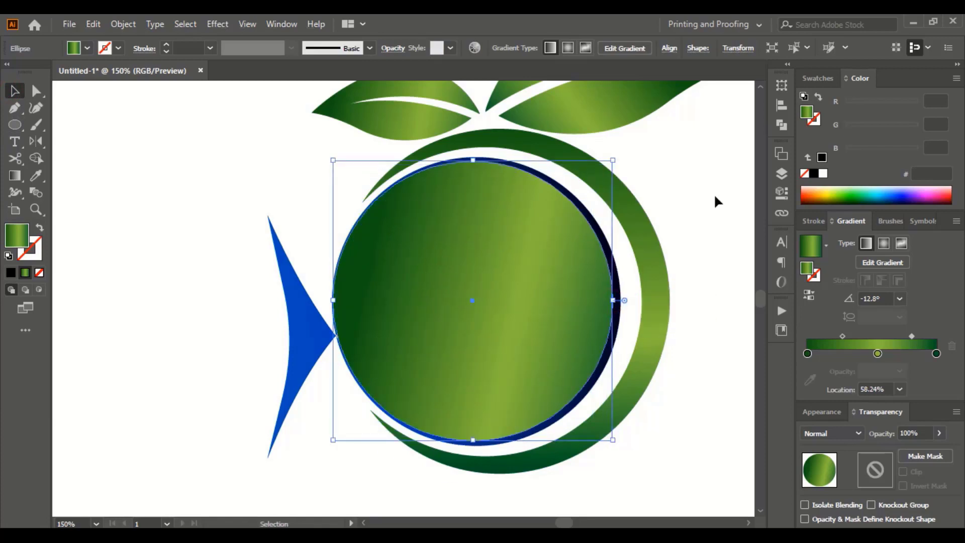
key(Right)
key(Right)
key(Right)
Add a slightly smaller circle offset down and to the left, and subtract it with Shape Builder to leave a crescent highlight
click(715, 198)
click(550, 275)
drag(548, 270, 461, 279)
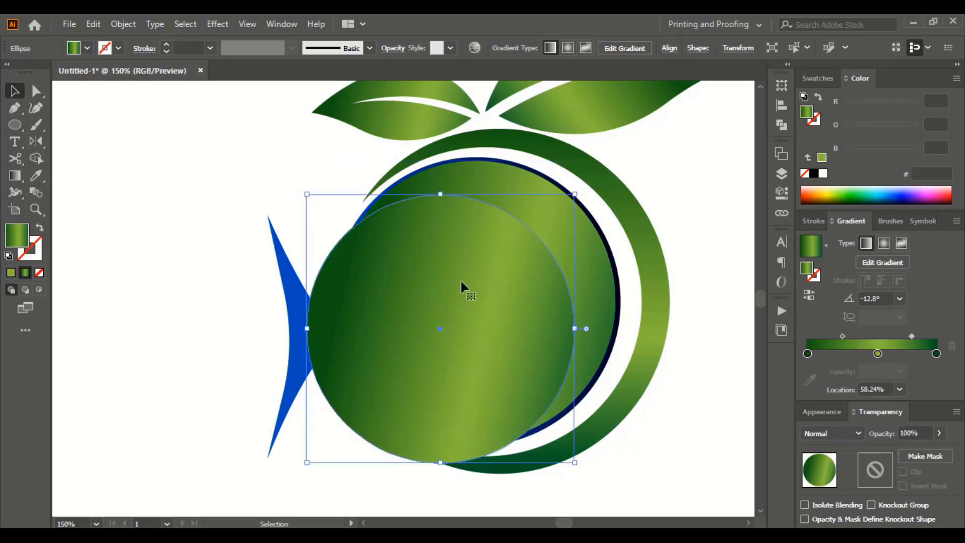
shift+click(584, 244)
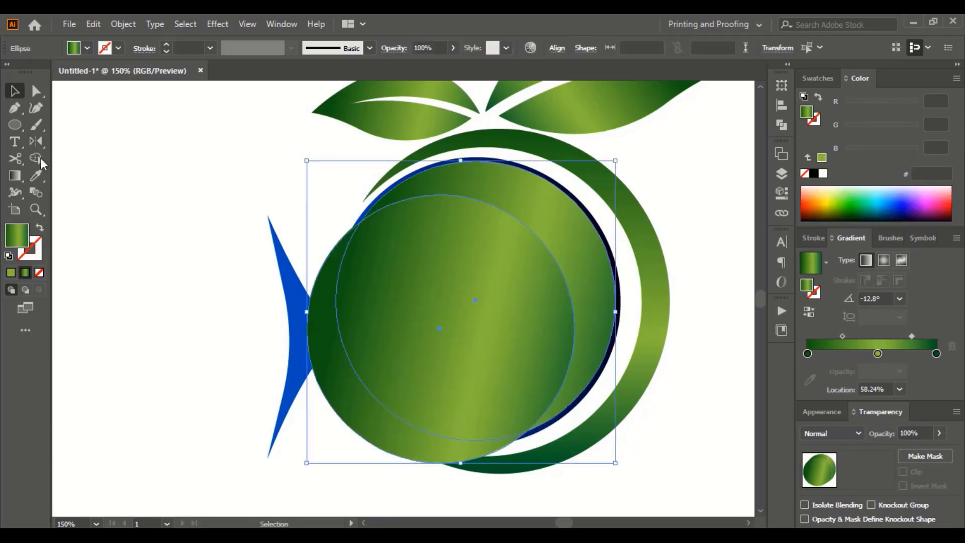
click(38, 159)
drag(306, 371, 501, 264)
key(v)
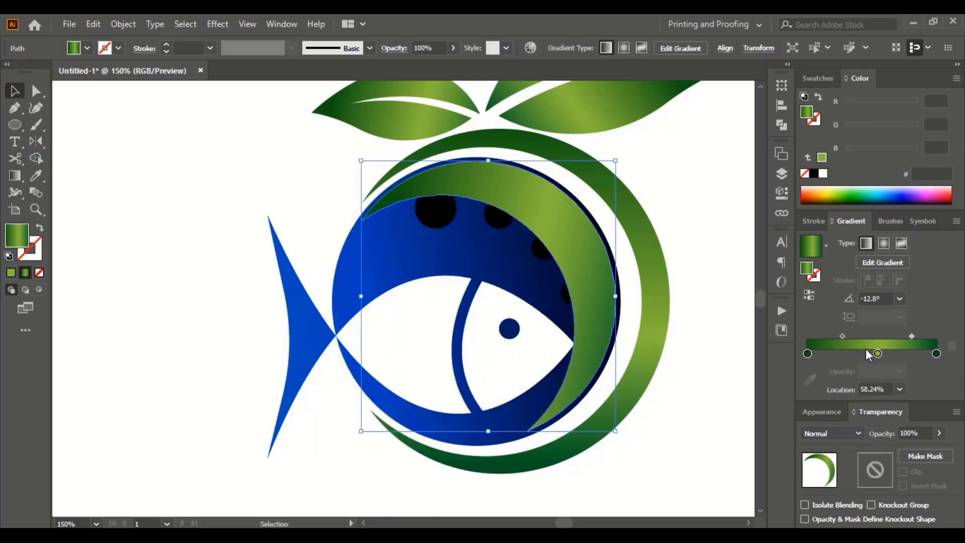
Remove the middle stop from the highlight crescent's gradient and set its start stop to white and its end stop to black
drag(878, 353, 875, 370)
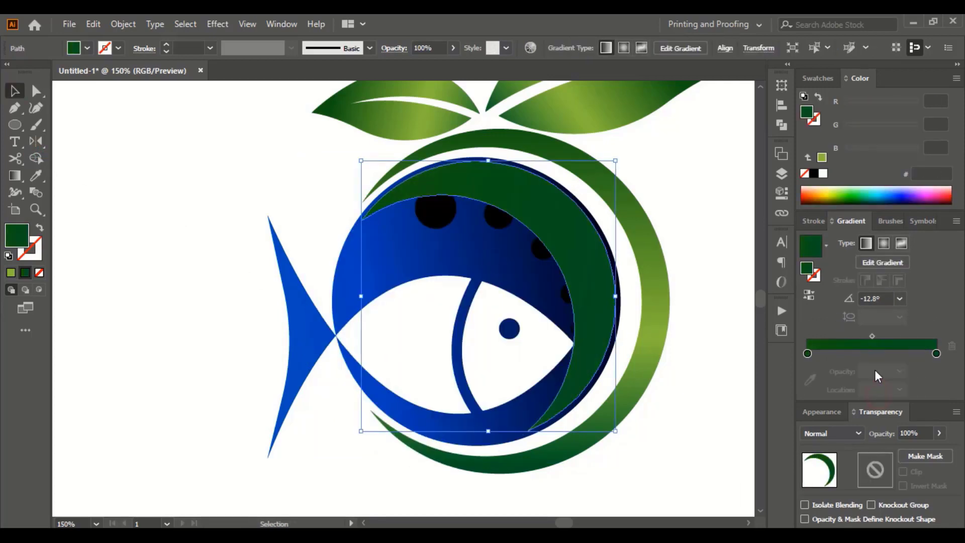
double_click(807, 353)
click(774, 399)
click(936, 353)
double_click(936, 354)
click(784, 399)
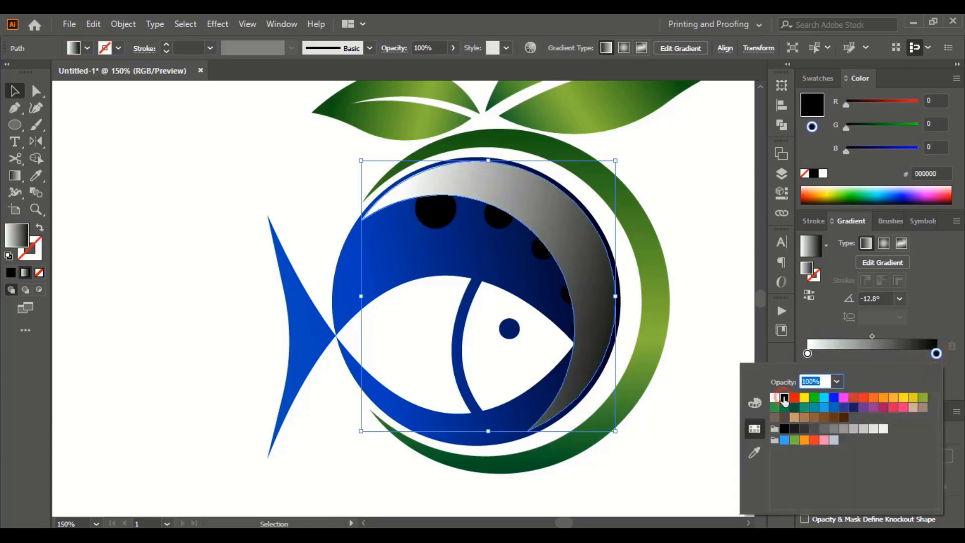
Set the highlight gradient's black end stop to 0% opacity and its white start stop to 50% opacity
click(936, 353)
click(900, 371)
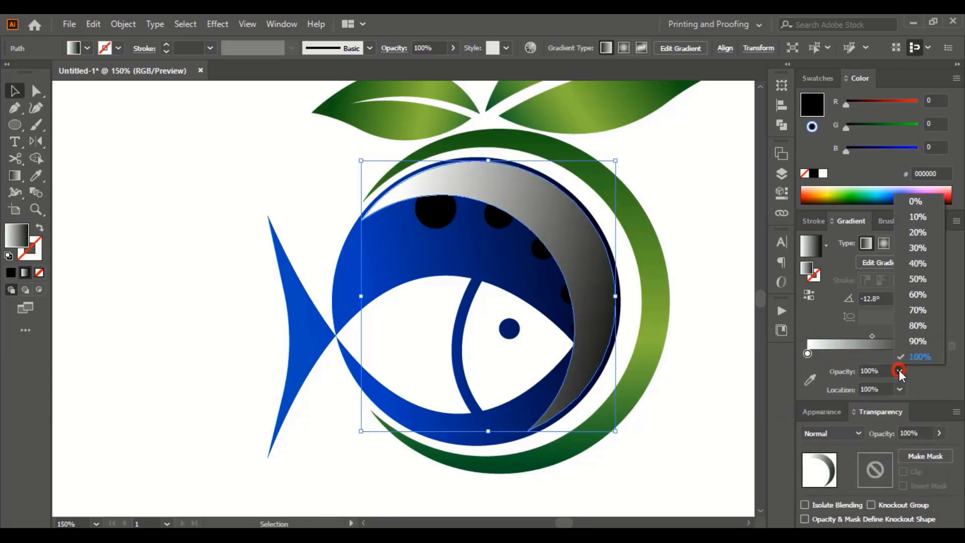
click(915, 202)
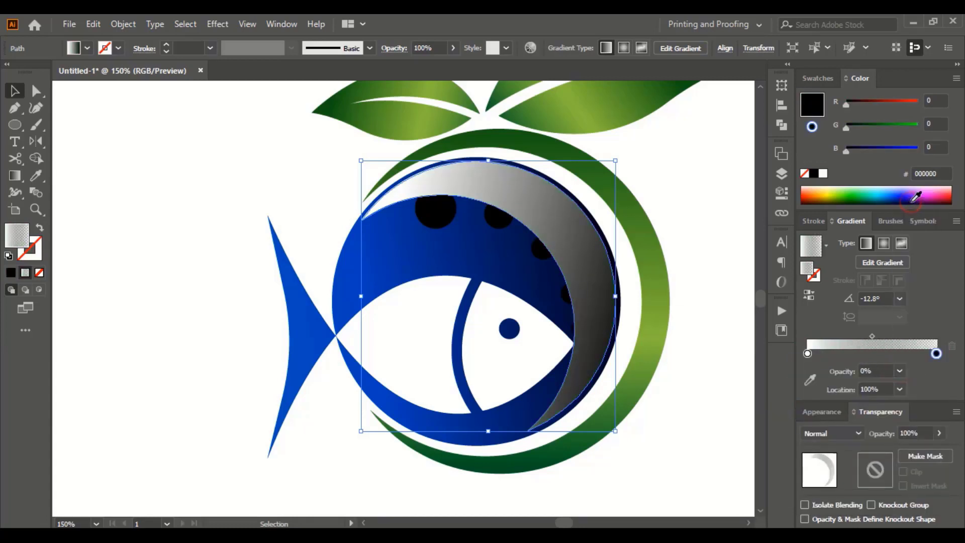
click(808, 354)
click(899, 371)
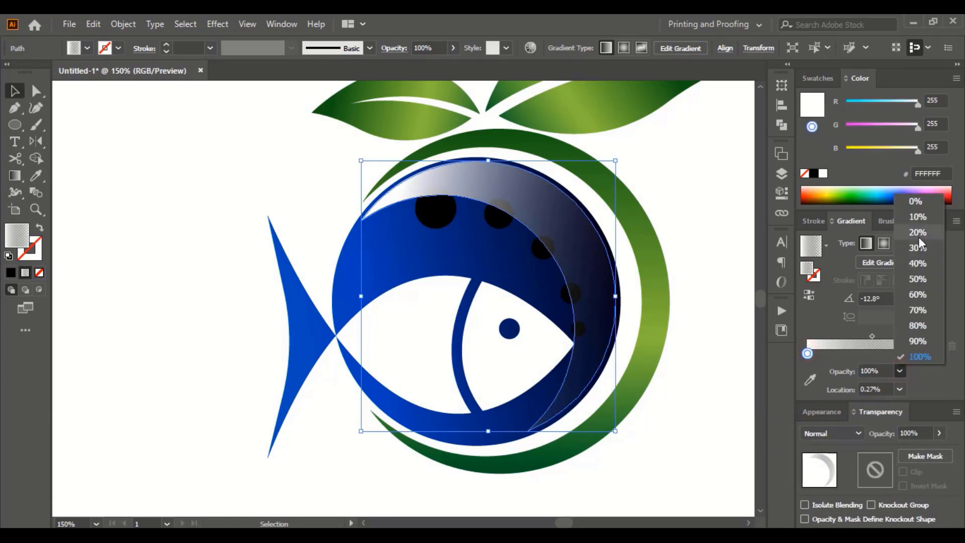
click(917, 281)
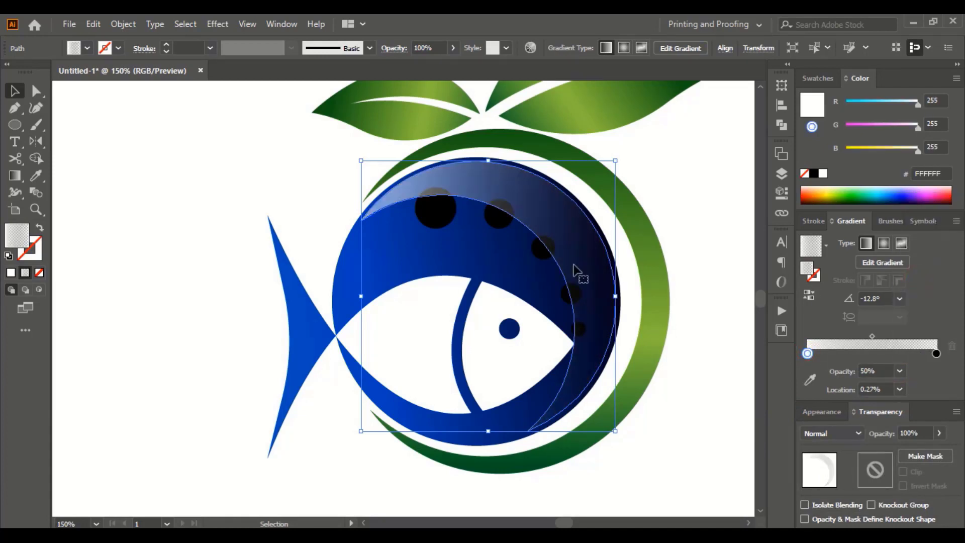
Redraw the highlight's gradient diagonally from the bowl's upper right edge inward at an angle of about -127.2°
click(14, 175)
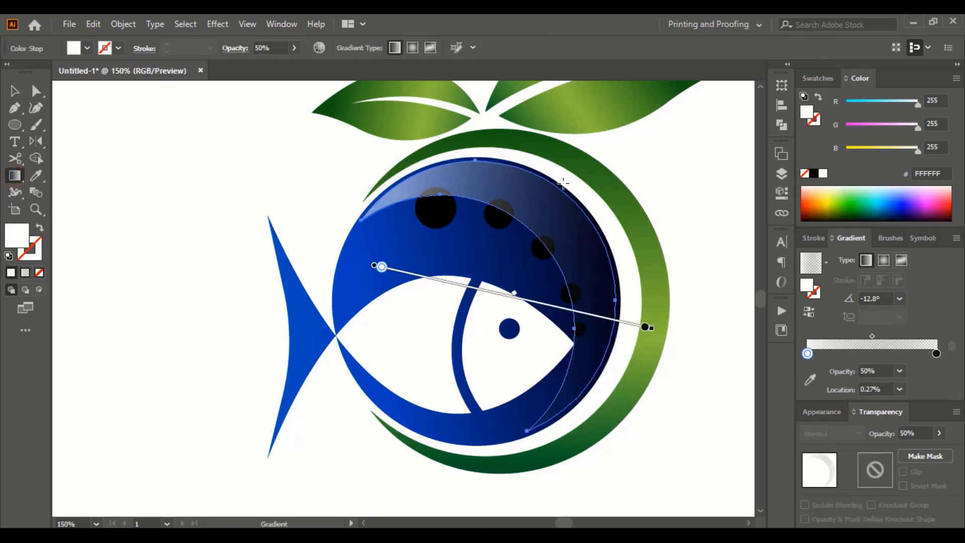
drag(557, 183, 526, 232)
drag(558, 193, 489, 283)
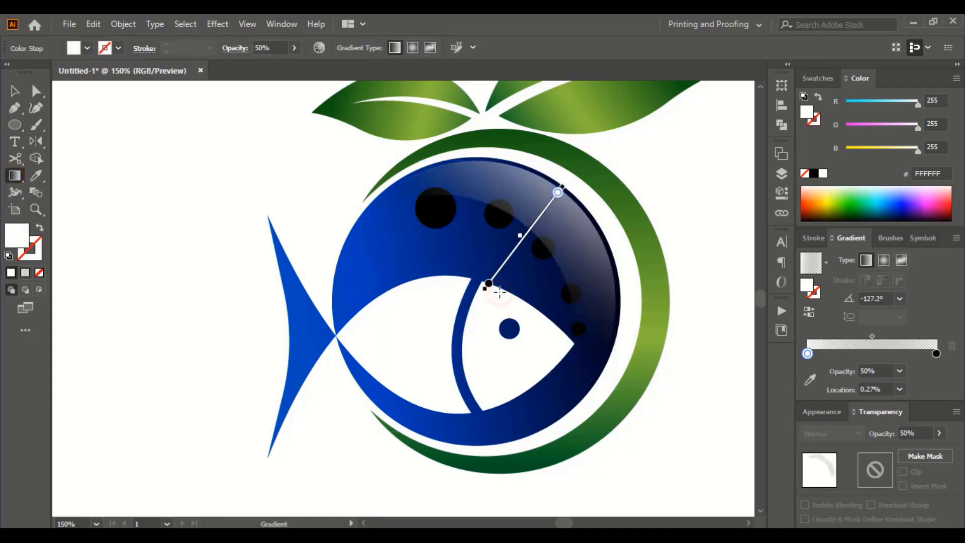
key(v)
click(683, 217)
Fill the largest black bubble with a light blue swatch
key(ctrl+plus)
key(ctrl+plus)
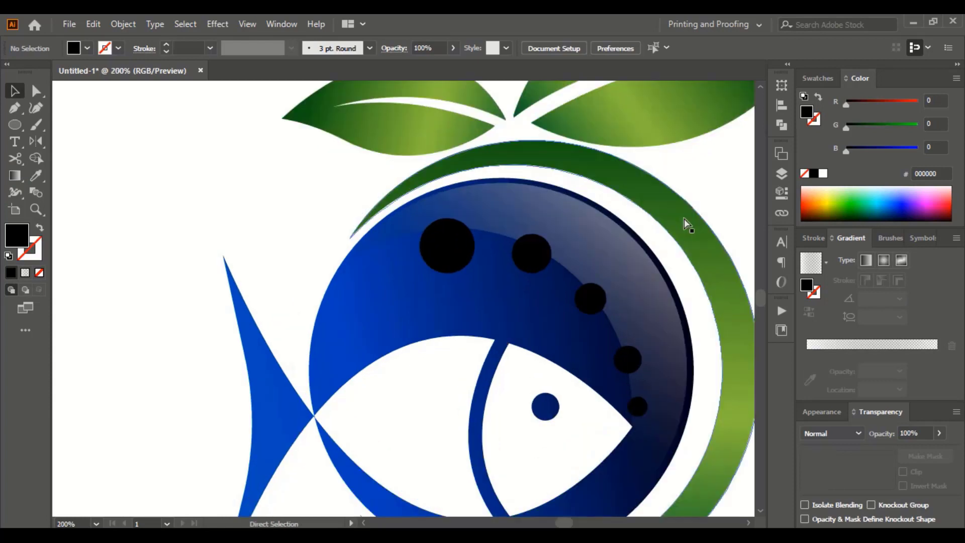
scroll(523, 267, up, 2)
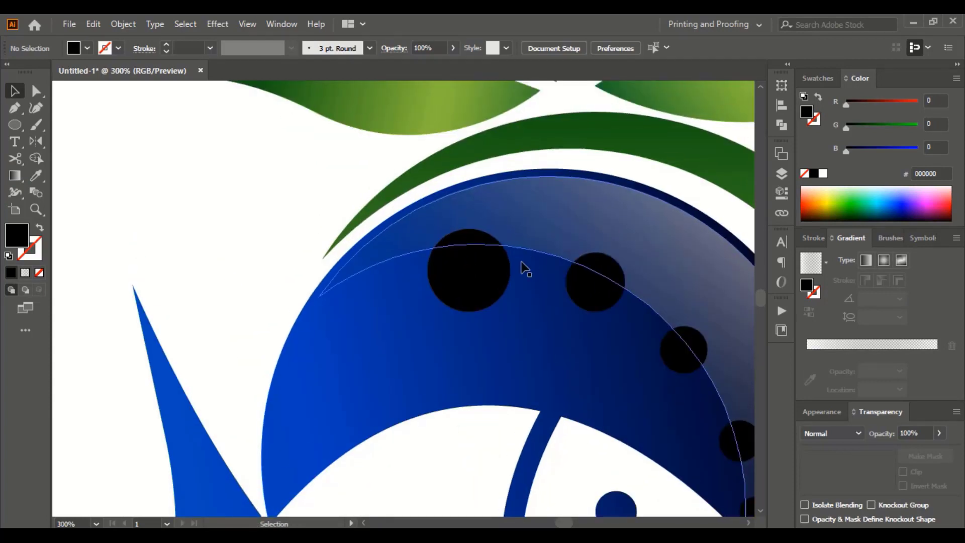
click(469, 275)
click(818, 78)
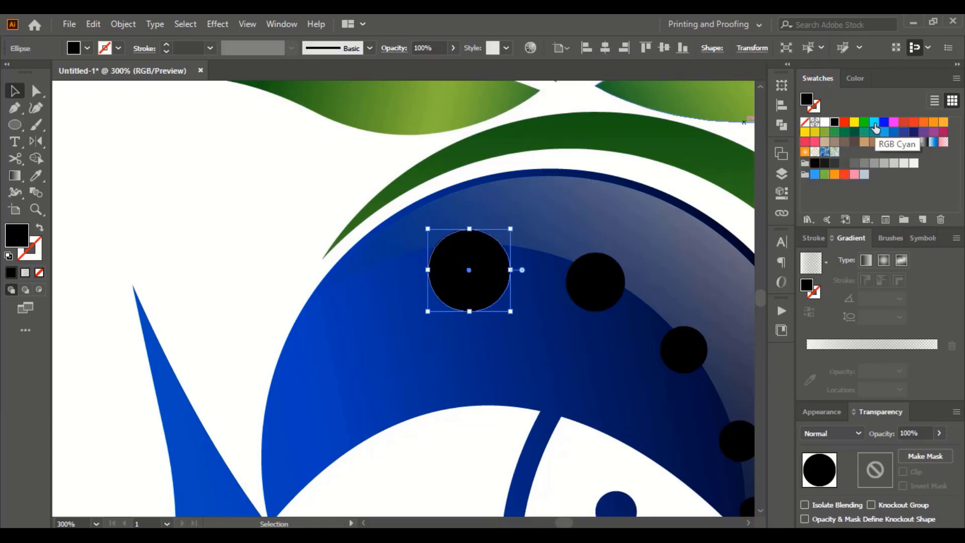
click(884, 132)
Draw a smaller white circle and place it horizontally centred inside the upper part of the blue bubble
key(l)
drag(427, 223, 478, 280)
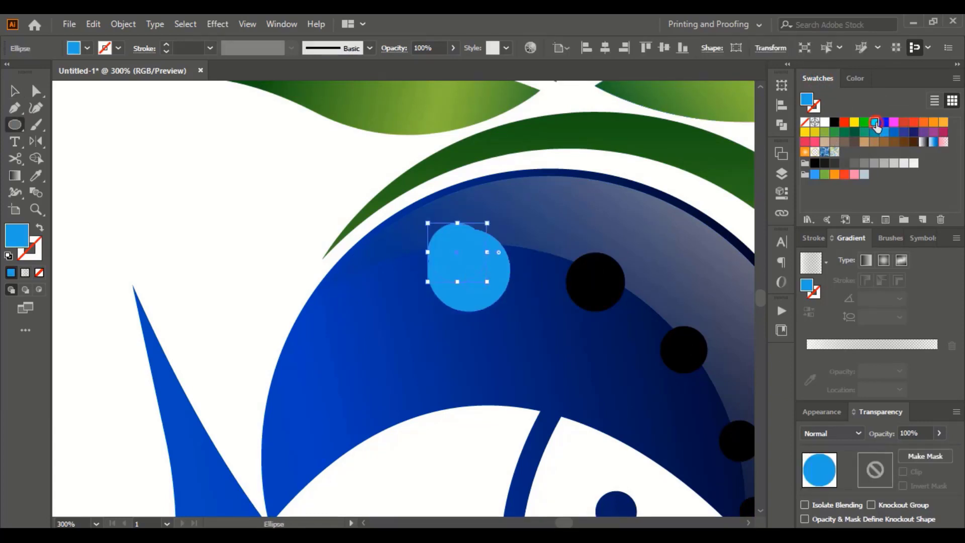
click(876, 124)
click(825, 122)
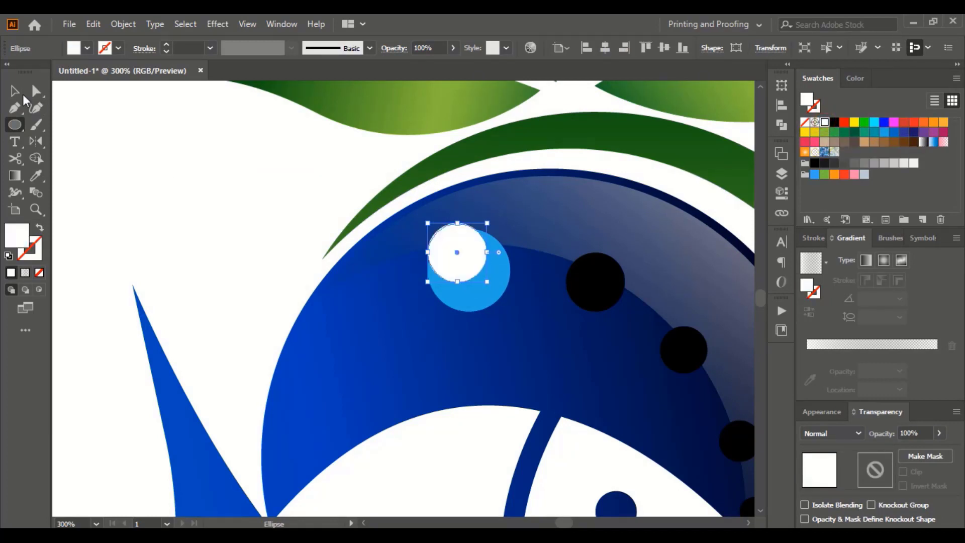
key(v)
click(191, 196)
drag(457, 261, 461, 264)
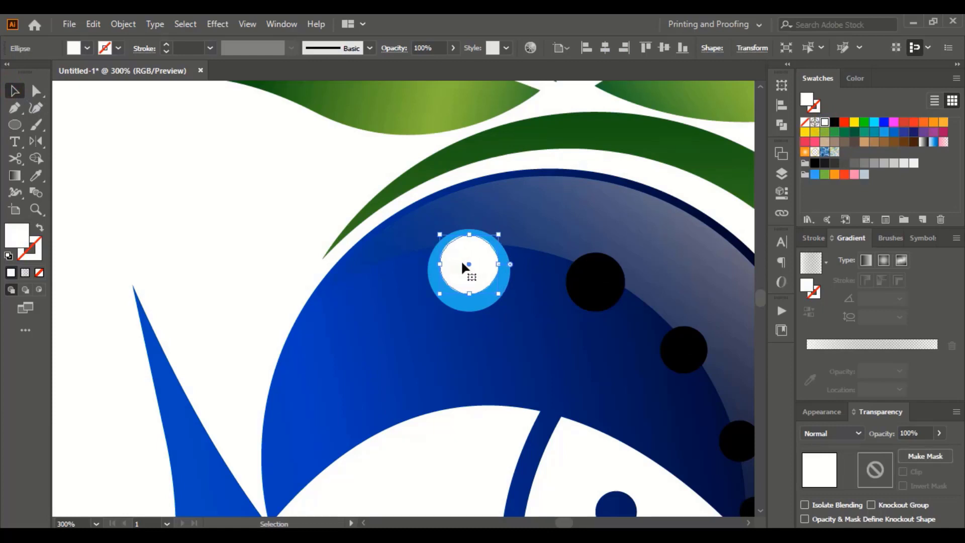
click(253, 207)
Fill the white circle with the white-to-transparent gradient and redraw it from the upper edge downward at about -108.4°
click(466, 272)
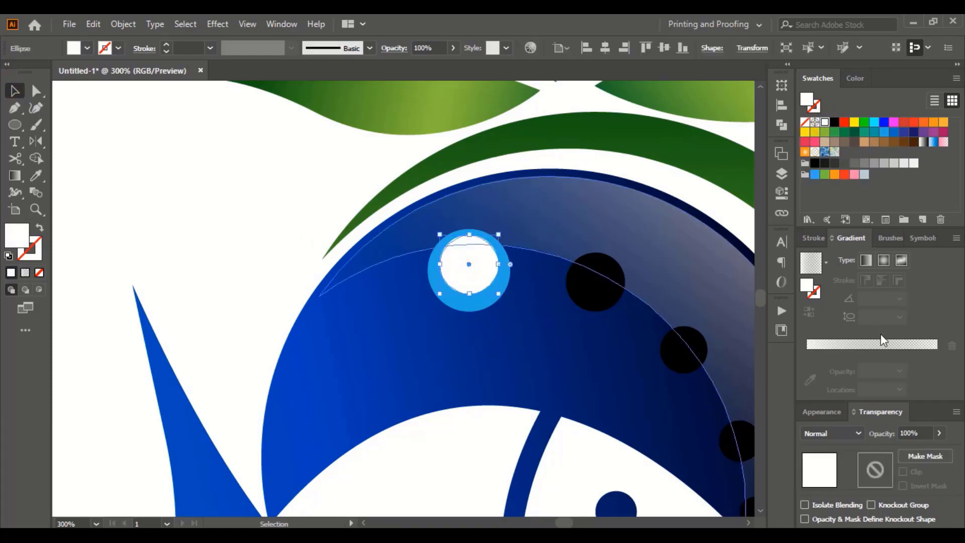
click(876, 345)
click(15, 176)
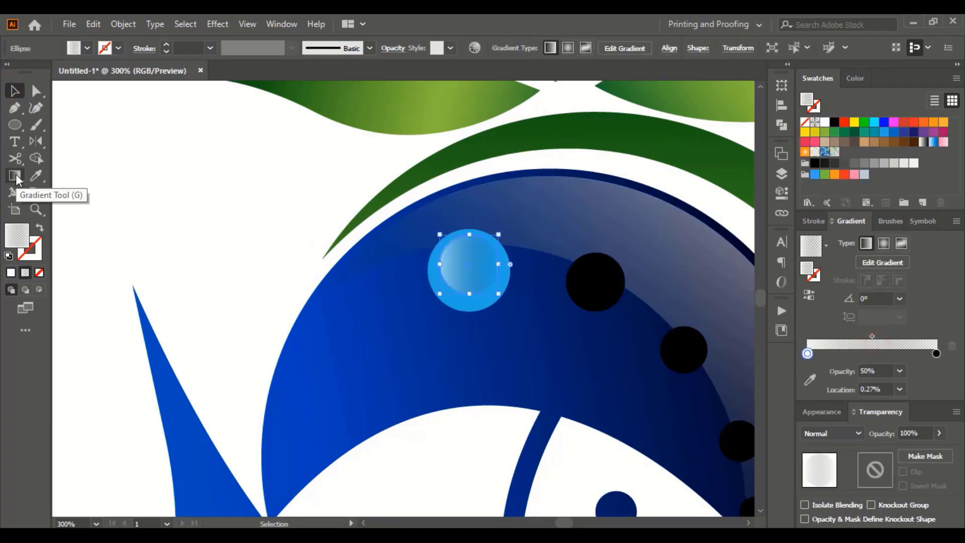
drag(473, 238, 469, 283)
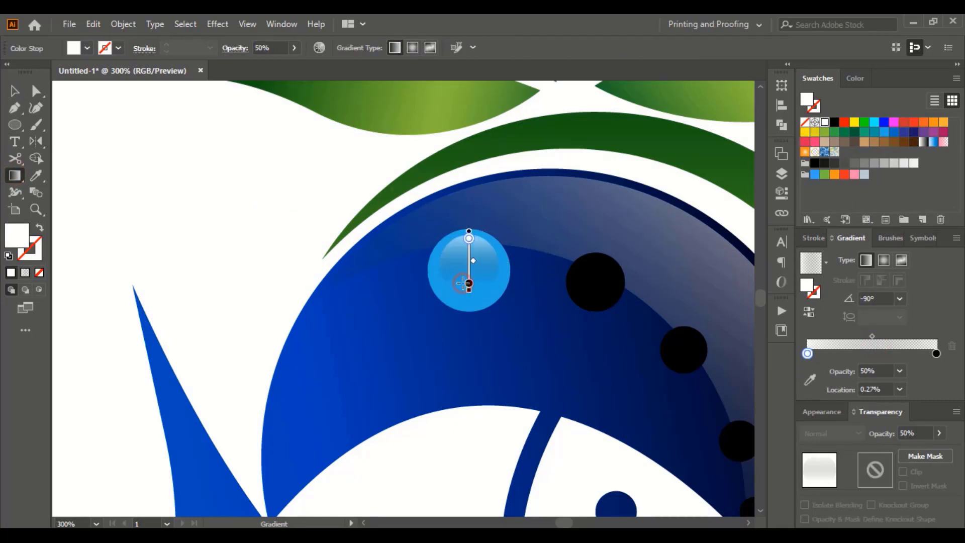
drag(481, 242, 435, 268)
key(v)
key(ctrl+shift+a)
Widen the bubble's highlight into a slight ellipse and set its gradient's white stop to 70% opacity
click(449, 266)
drag(498, 267, 504, 269)
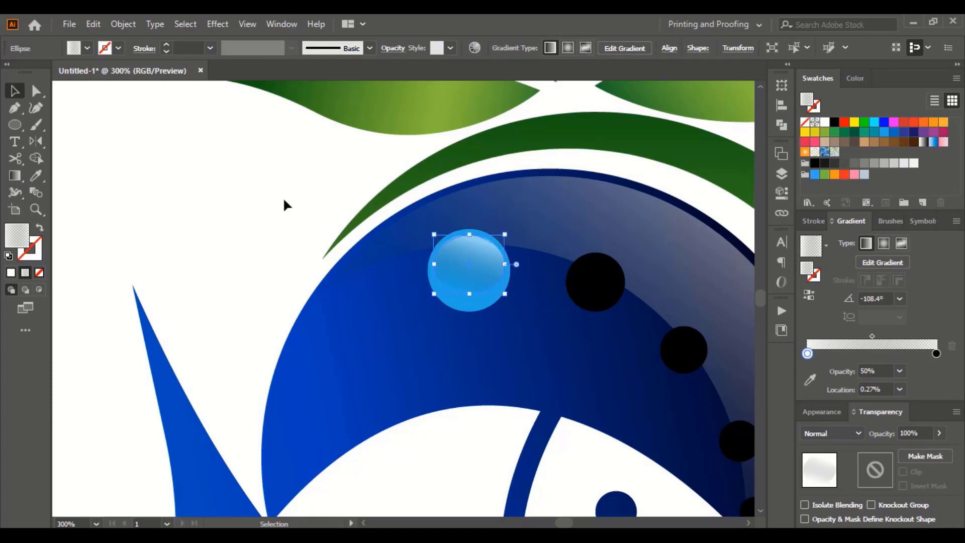
click(276, 190)
click(478, 276)
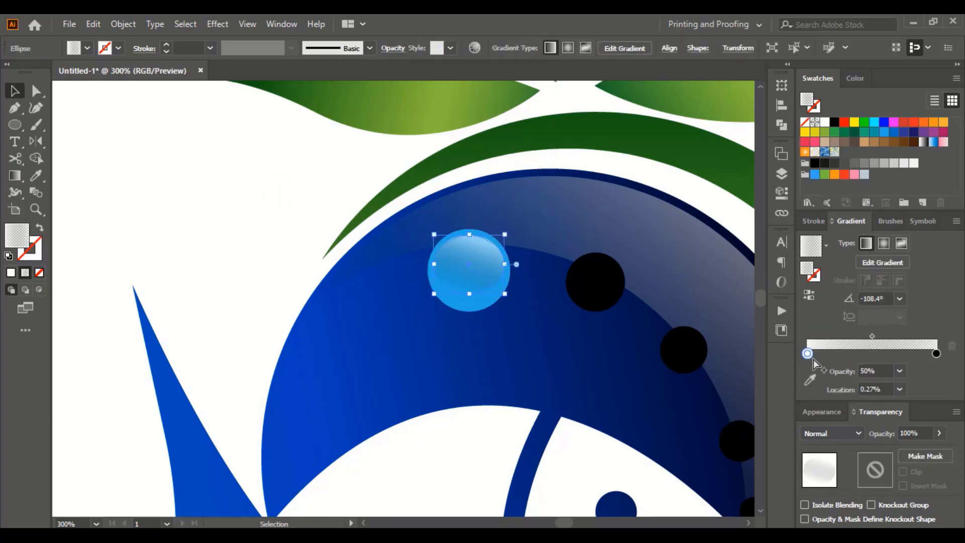
click(900, 371)
click(918, 310)
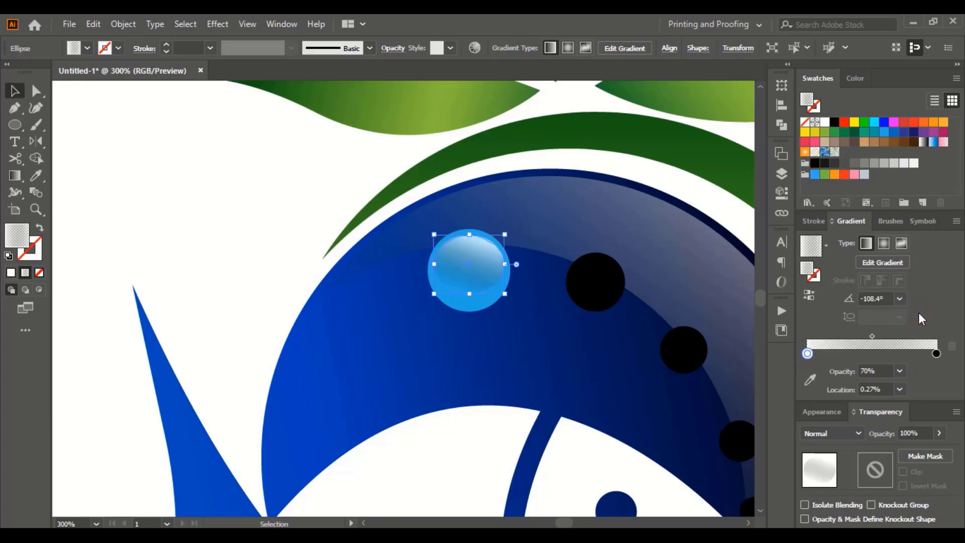
key(ctrl+shift+a)
Group the blue bubble with its highlight ellipse
scroll(505, 249, up, 2)
click(480, 328)
click(123, 24)
click(196, 90)
click(244, 220)
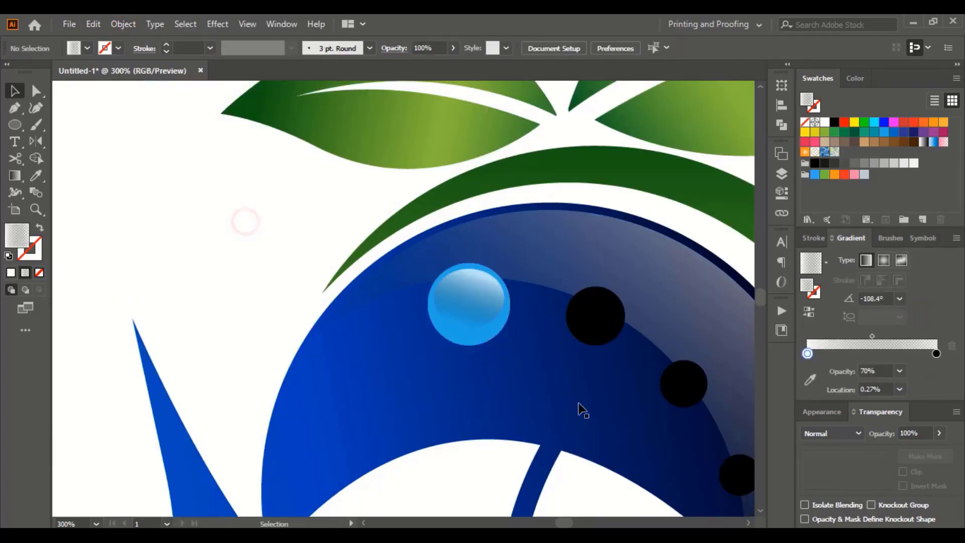
Delete the four remaining black bubbles along the inside of the bowl
click(752, 523)
scroll(644, 276, down, 3)
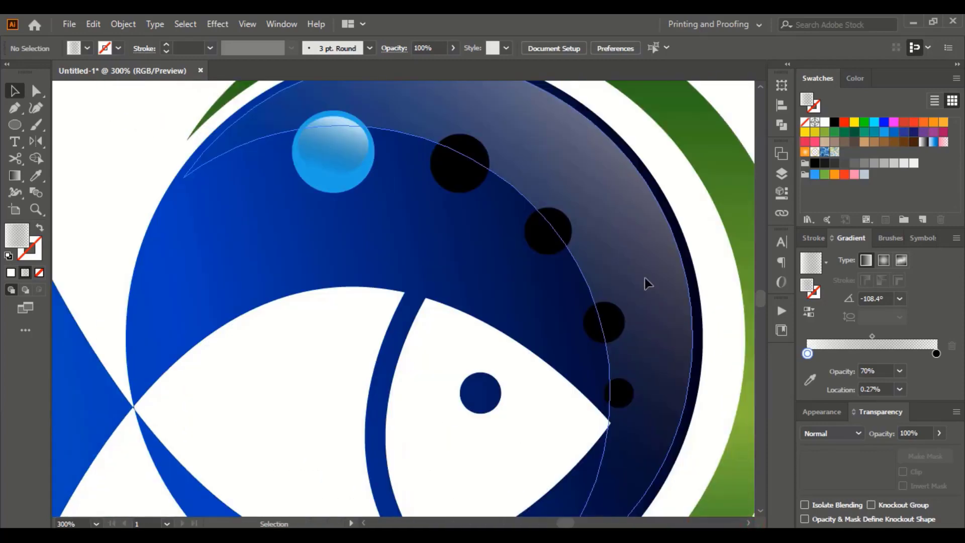
click(337, 158)
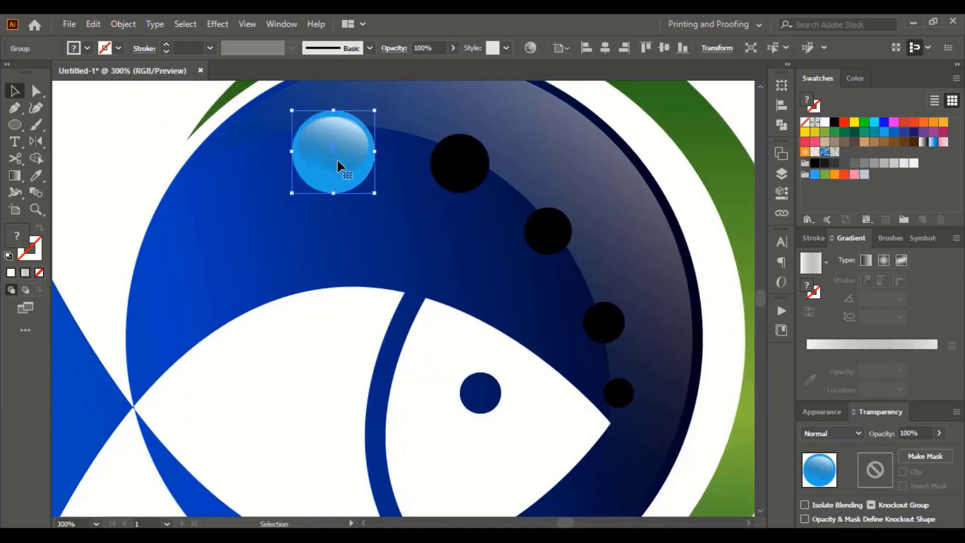
click(463, 163)
key(Delete)
click(553, 228)
key(Delete)
click(606, 321)
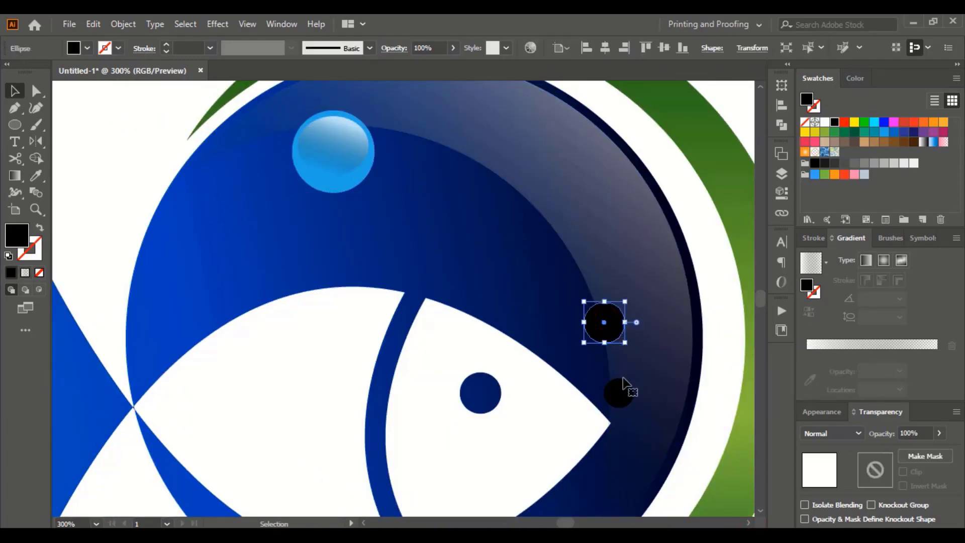
key(Delete)
click(623, 387)
key(Delete)
Place four copies of the glossy blue bubble along the bowl's inner curve, scaled progressively smaller toward the fish's mouth
drag(355, 158, 640, 365)
drag(656, 330, 594, 245)
drag(561, 206, 465, 148)
drag(496, 176, 506, 193)
click(334, 166)
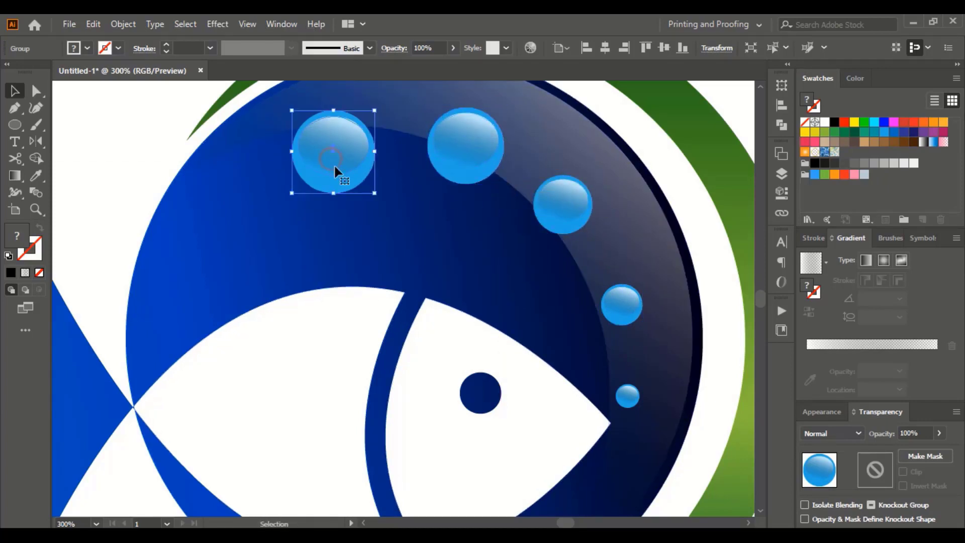
Enlarge the largest bubble near the bowl's upper left slightly about its center
drag(372, 191, 382, 216)
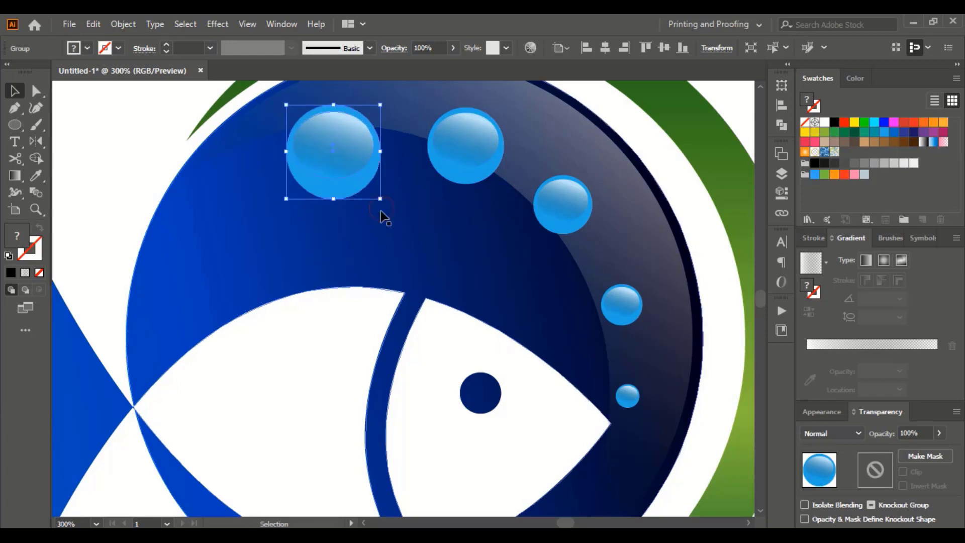
click(129, 133)
Change the blue fish bowl group's gradient from linear to radial
key(ctrl+1)
click(441, 310)
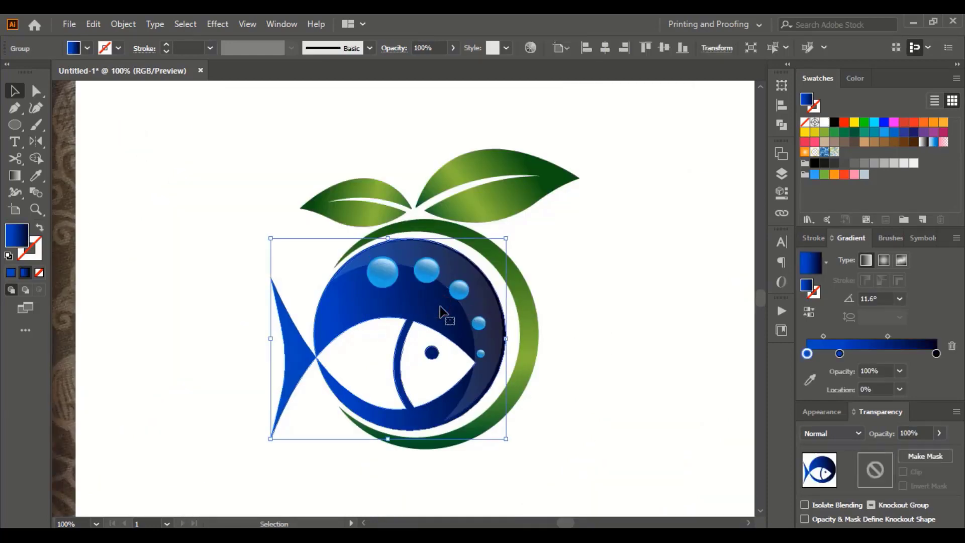
click(886, 259)
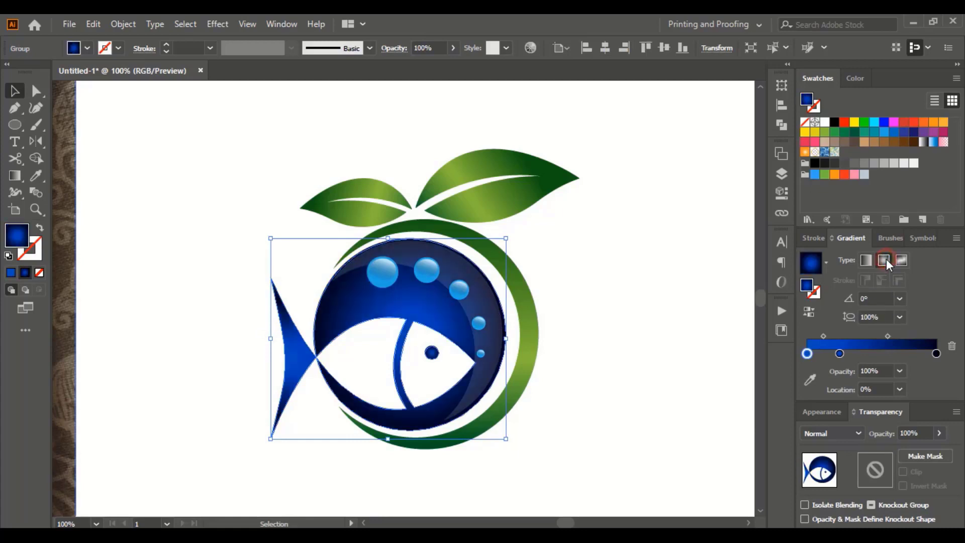
Redirect the bowl's radial gradient at about 27.3° so bright blue starts by the tail joint and darkens toward the upper-right rim
click(14, 175)
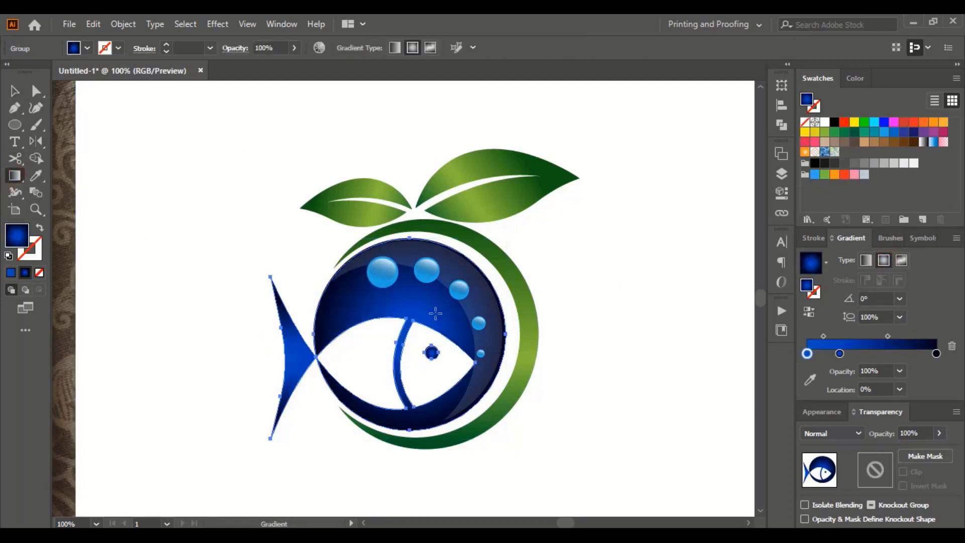
drag(379, 367, 335, 414)
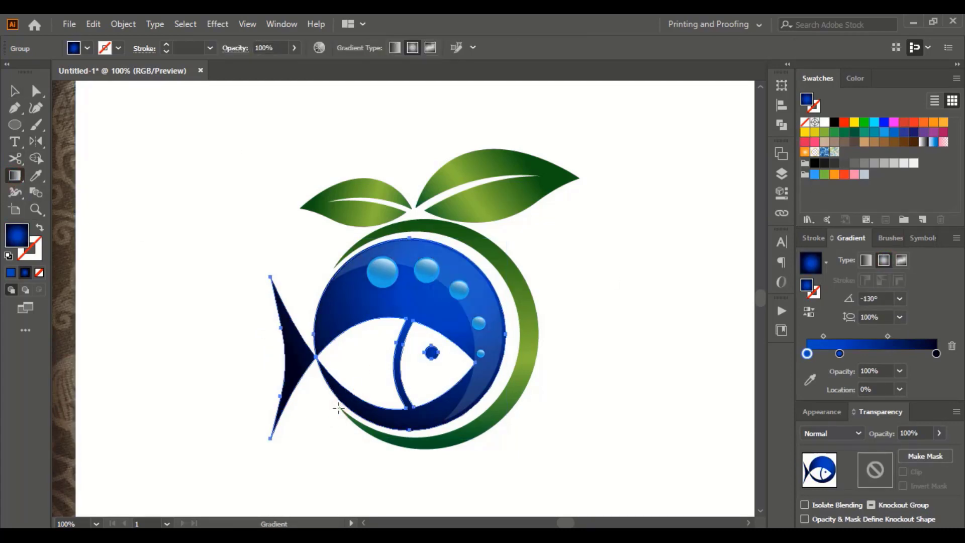
drag(339, 408, 423, 269)
drag(339, 379, 434, 242)
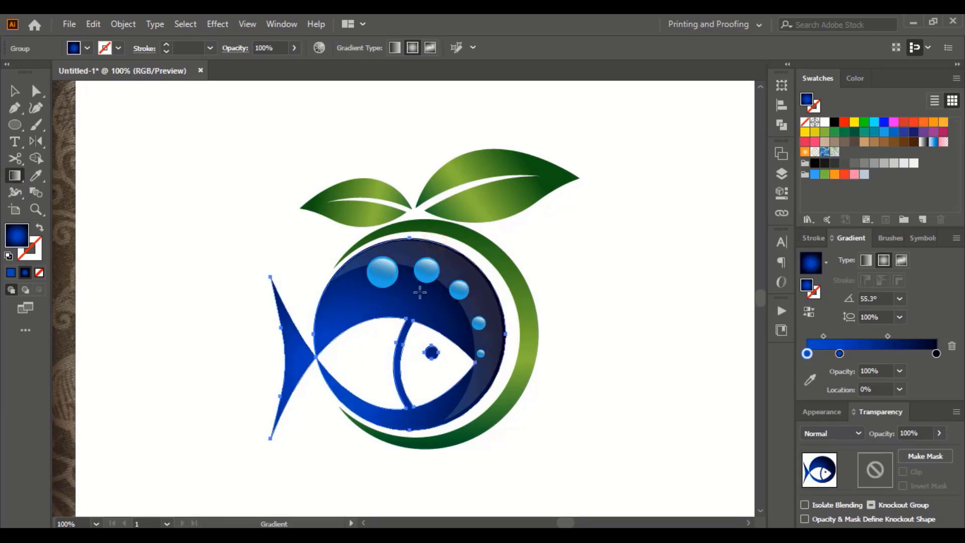
drag(341, 387, 431, 291)
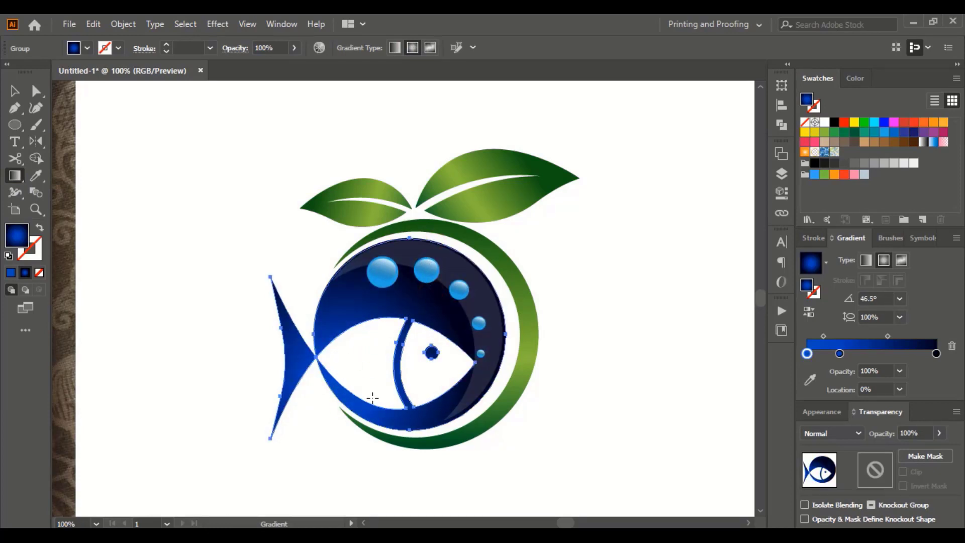
drag(367, 405, 429, 282)
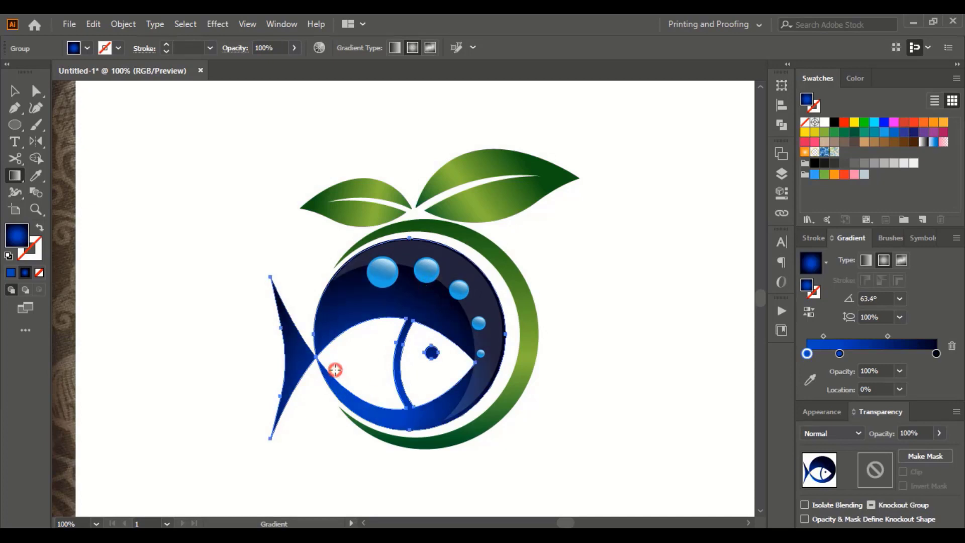
drag(336, 370, 433, 311)
drag(306, 379, 491, 274)
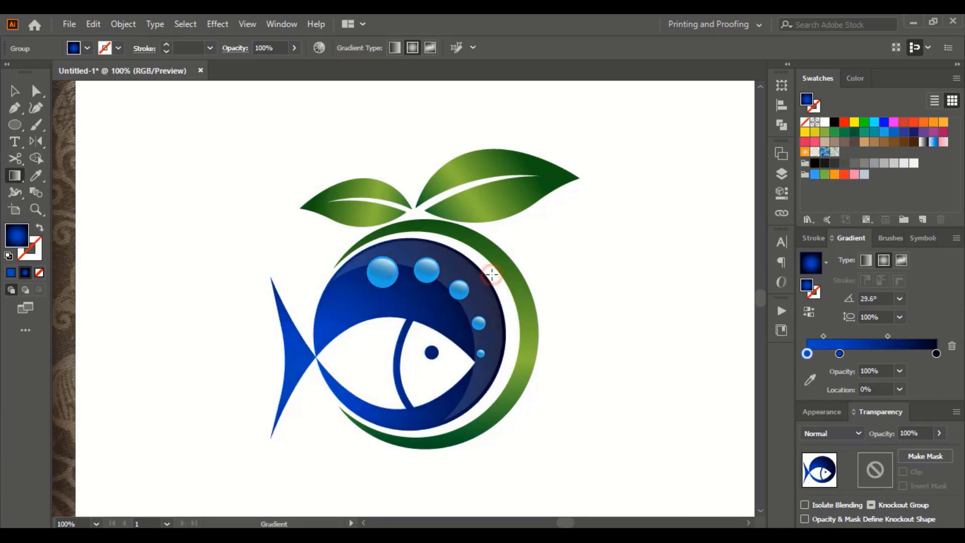
drag(303, 377, 461, 291)
key(v)
click(566, 272)
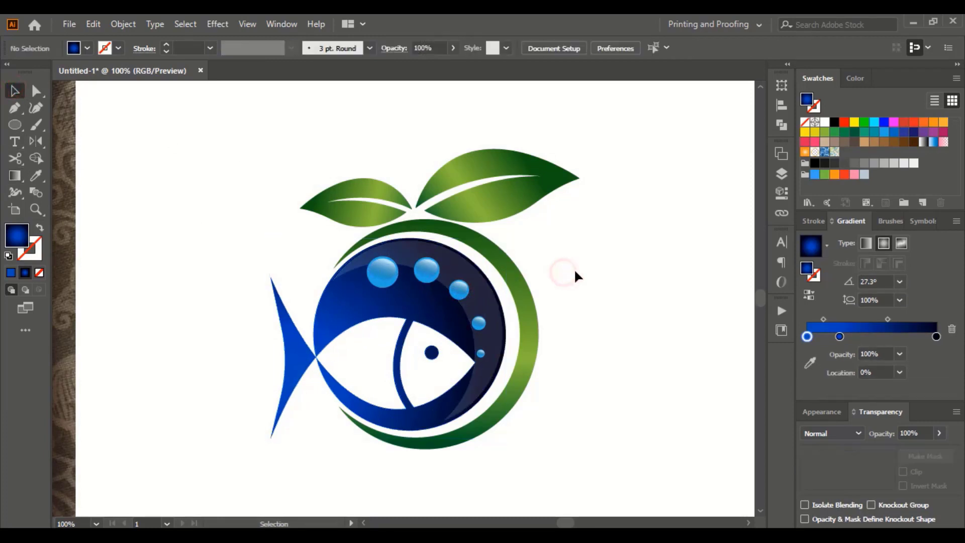
Round the sharp corner at the tip of the fish's mouth slightly
click(403, 400)
scroll(403, 400, up, 3)
click(33, 91)
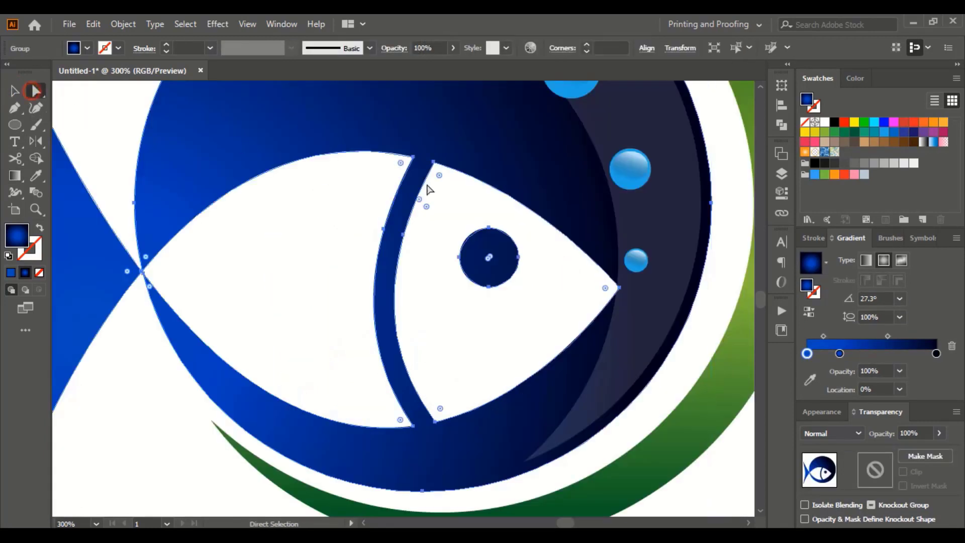
click(620, 288)
drag(607, 289, 600, 289)
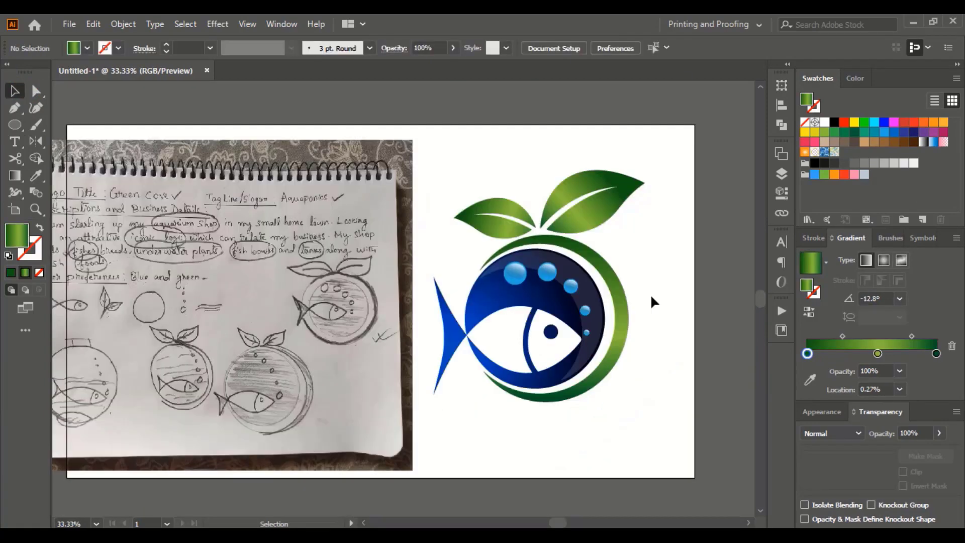
key(ctrl+=)
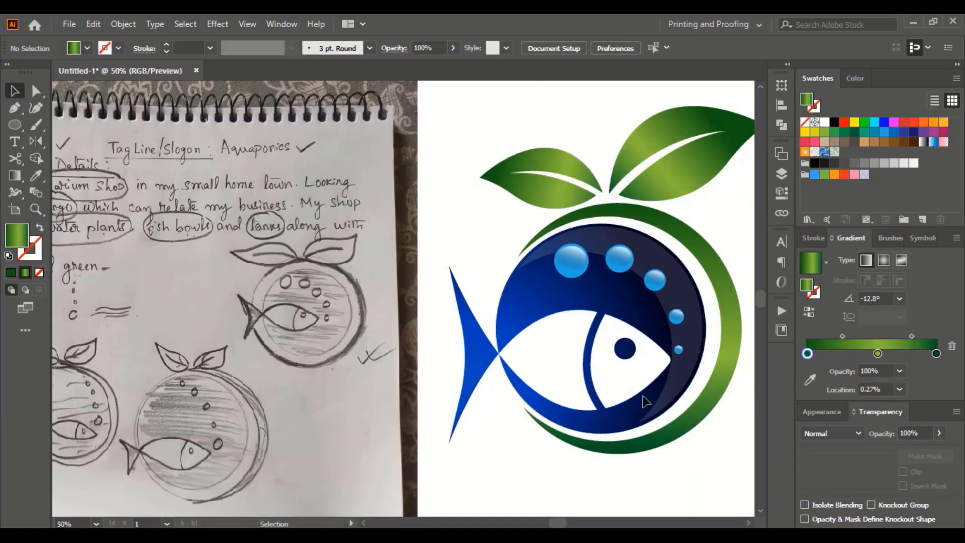
click(744, 524)
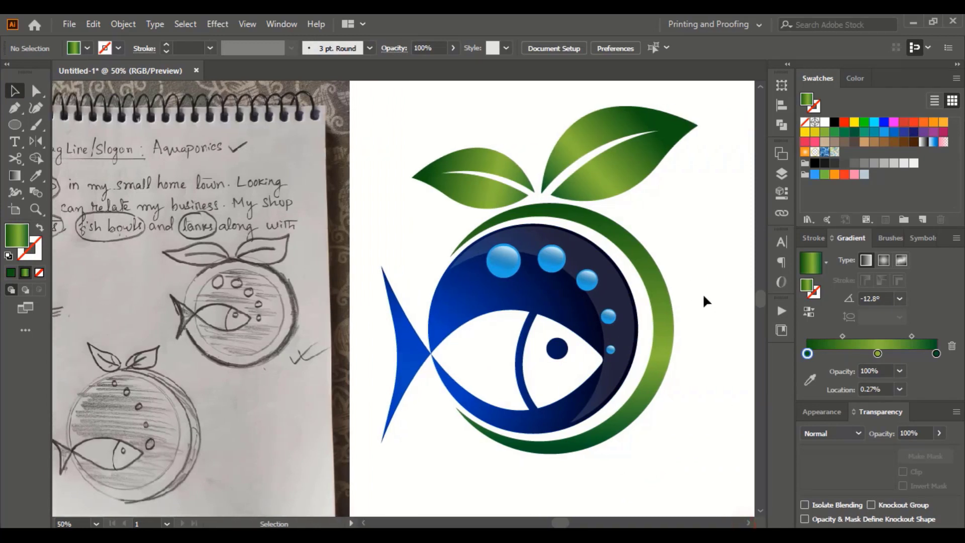